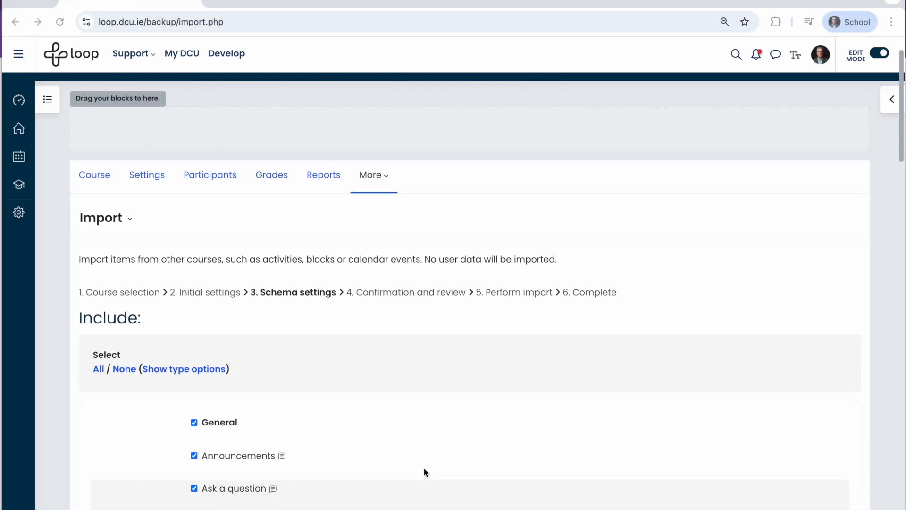
Exclude the Module challenge! section from the items included in the import.
{"action": "scroll", "coordinate": [424, 470], "scroll_direction": "down", "scroll_amount": 4}
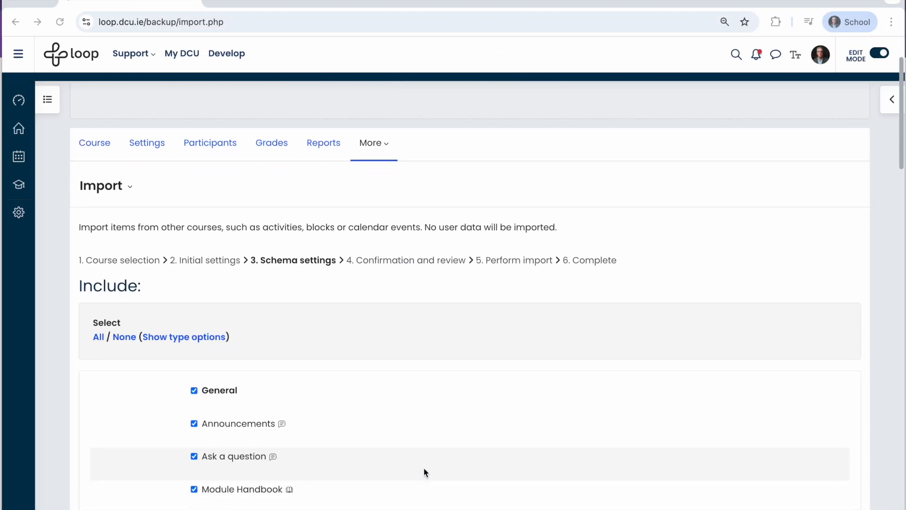
{"action": "scroll", "coordinate": [423, 469], "scroll_direction": "down", "scroll_amount": 6}
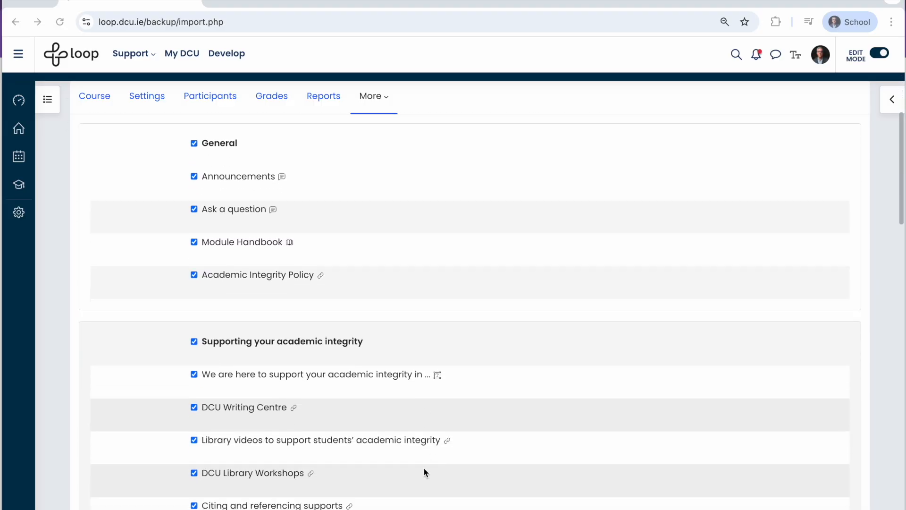
{"action": "scroll", "coordinate": [423, 469], "scroll_direction": "down", "scroll_amount": 4}
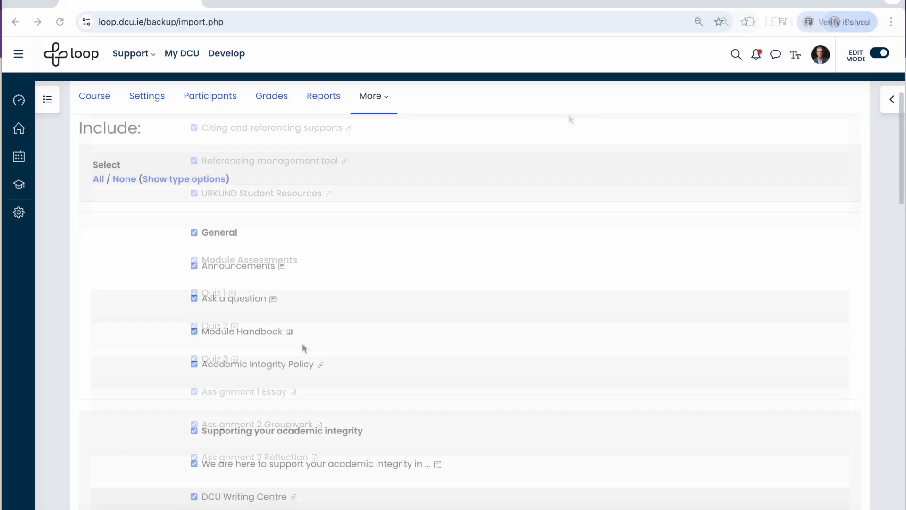
{"action": "scroll", "coordinate": [302, 347], "scroll_direction": "down", "scroll_amount": 3}
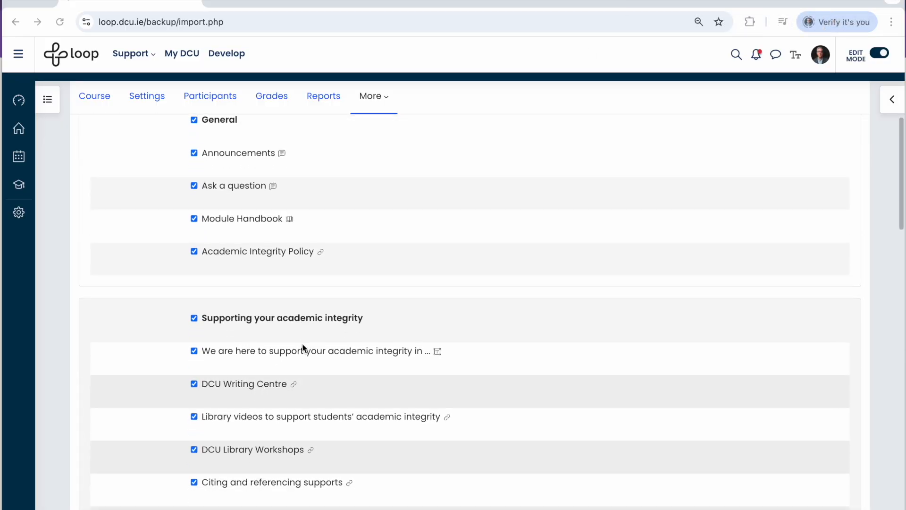
{"action": "scroll", "coordinate": [303, 347], "scroll_direction": "down", "scroll_amount": 2}
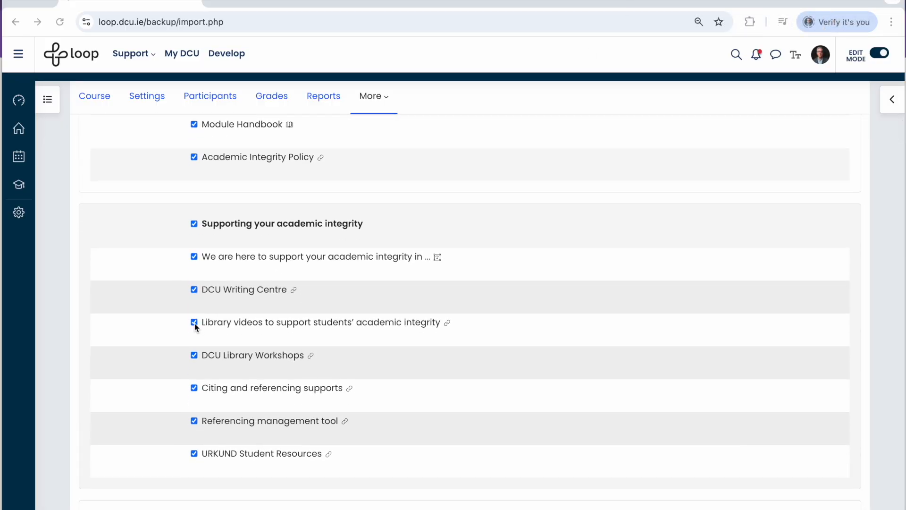
{"action": "scroll", "coordinate": [194, 324], "scroll_direction": "down", "scroll_amount": 5}
{"action": "scroll", "coordinate": [194, 324], "scroll_direction": "down", "scroll_amount": 3}
{"action": "left_click", "coordinate": [194, 420]}
Exclude the Zoom guide for students and Internet speed test items of the Live online classes section from the import.
{"action": "scroll", "coordinate": [193, 420], "scroll_direction": "down", "scroll_amount": 1}
{"action": "scroll", "coordinate": [194, 417], "scroll_direction": "down", "scroll_amount": 4}
{"action": "left_click", "coordinate": [194, 461]}
{"action": "scroll", "coordinate": [200, 458], "scroll_direction": "up", "scroll_amount": 1}
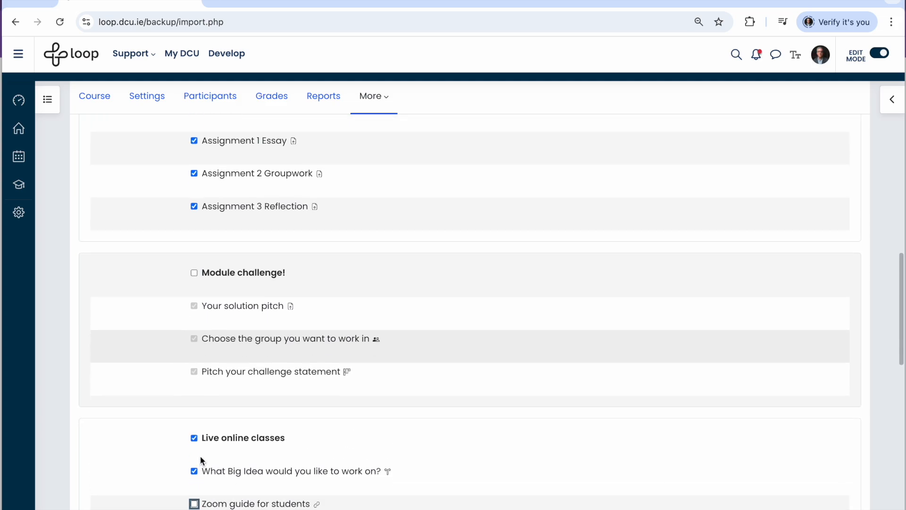
{"action": "scroll", "coordinate": [200, 467], "scroll_direction": "down", "scroll_amount": 1}
{"action": "left_click", "coordinate": [194, 491]}
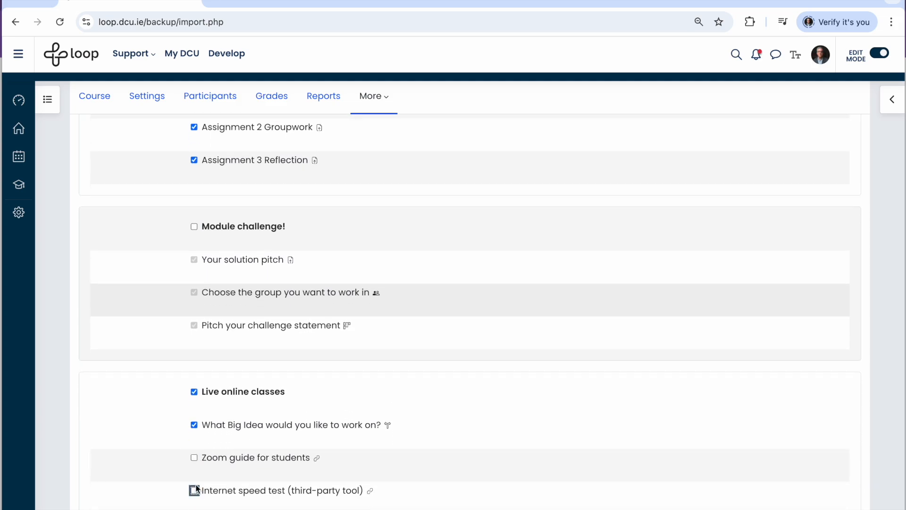
Exclude the whole General and Module Assessments sections from the import.
{"action": "scroll", "coordinate": [196, 483], "scroll_direction": "up", "scroll_amount": 3}
{"action": "scroll", "coordinate": [210, 374], "scroll_direction": "up", "scroll_amount": 5}
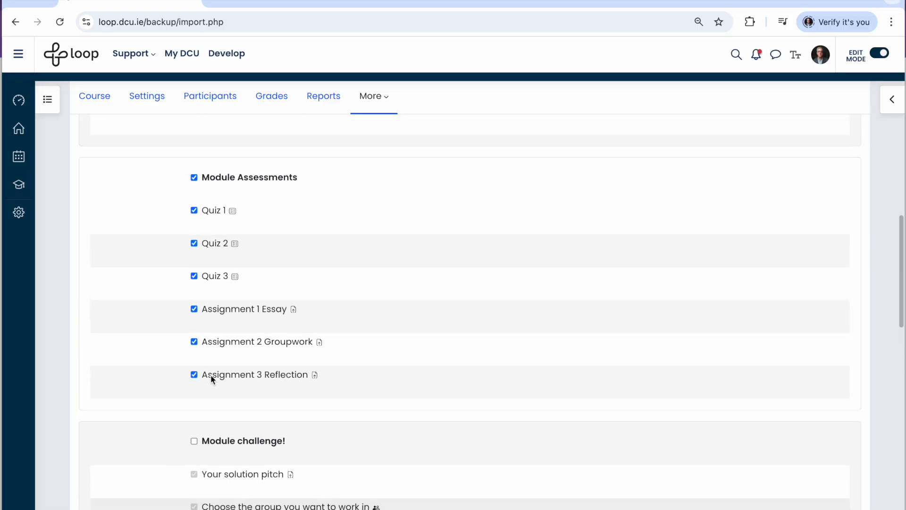
{"action": "scroll", "coordinate": [210, 375], "scroll_direction": "up", "scroll_amount": 5}
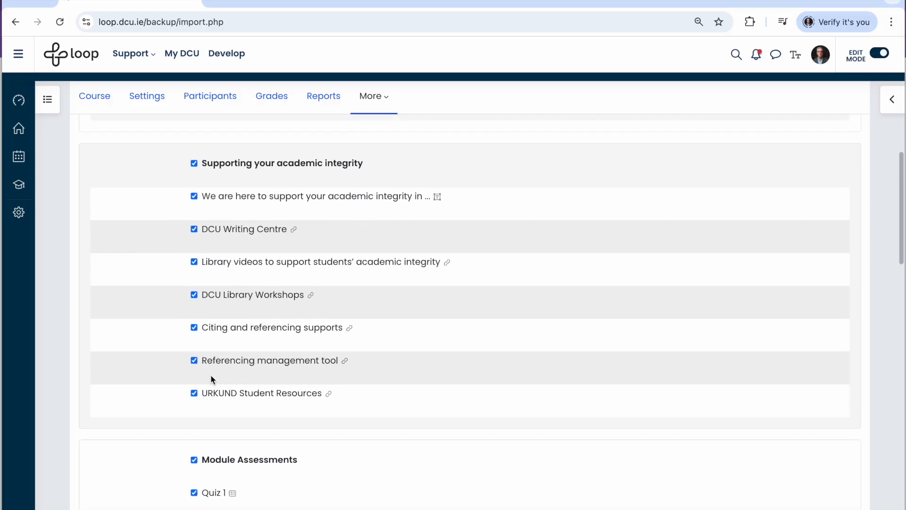
{"action": "scroll", "coordinate": [210, 375], "scroll_direction": "up", "scroll_amount": 4}
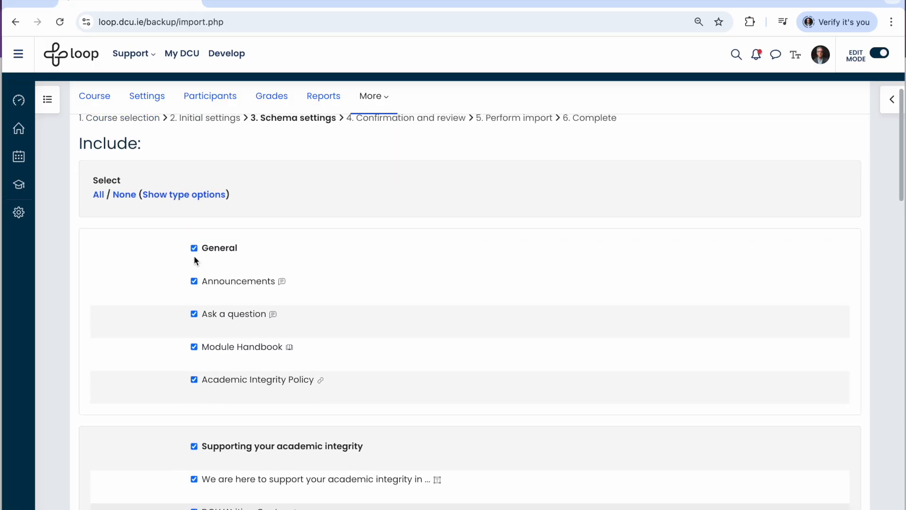
{"action": "left_click", "coordinate": [194, 248]}
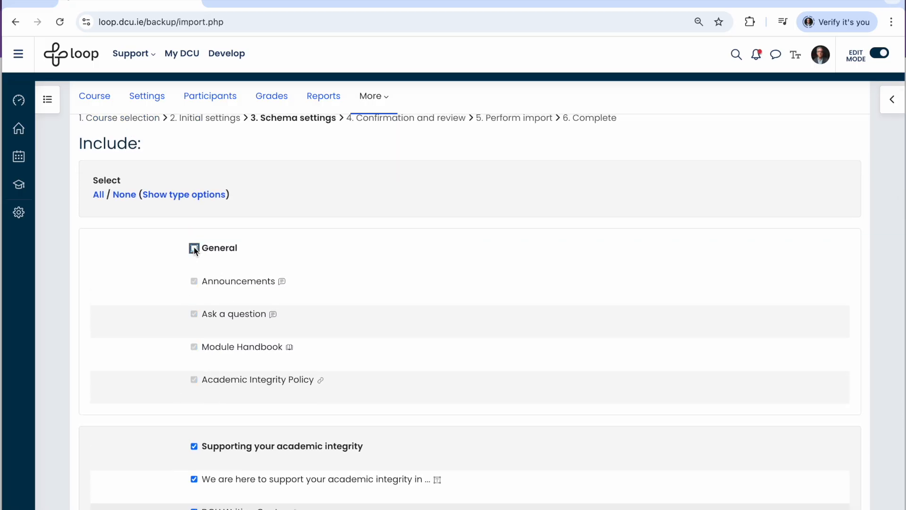
{"action": "scroll", "coordinate": [300, 273], "scroll_direction": "down", "scroll_amount": 10}
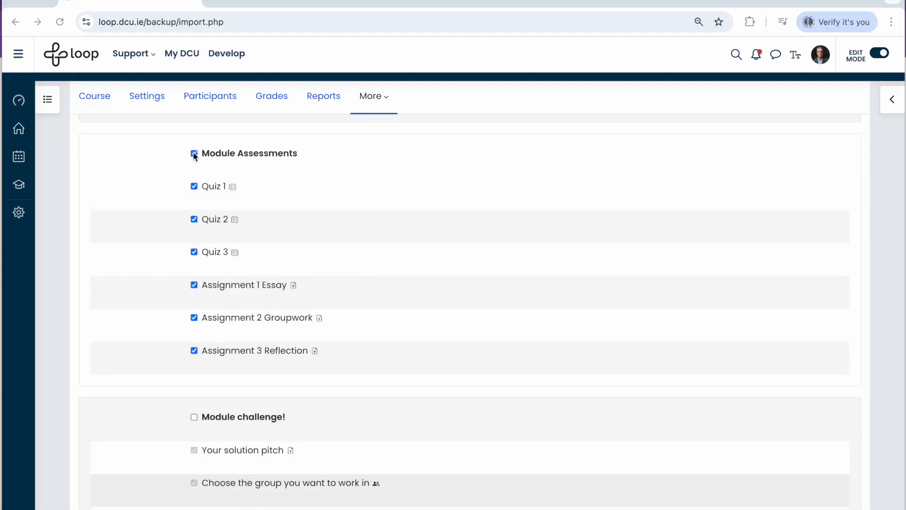
{"action": "left_click", "coordinate": [194, 154]}
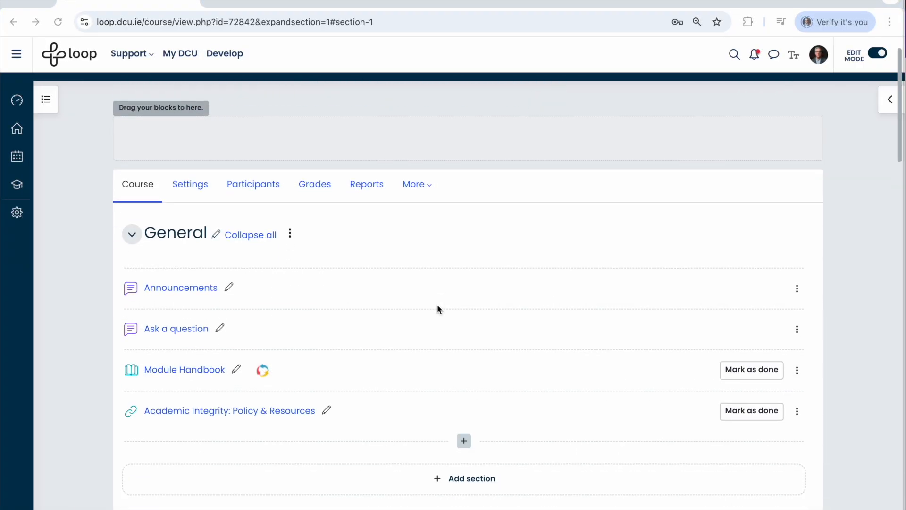
Start a new Assignment activity in the Tile 1 section of the course.
{"action": "scroll", "coordinate": [449, 359], "scroll_direction": "down", "scroll_amount": 1}
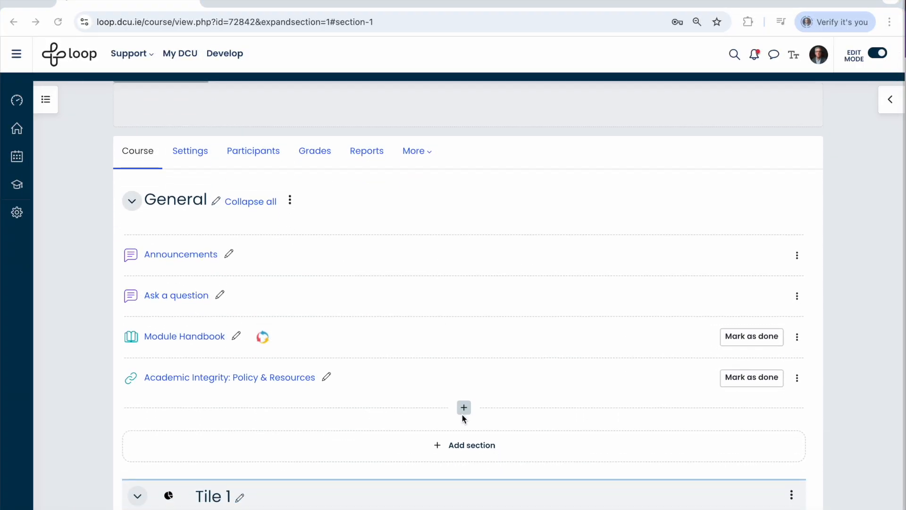
{"action": "scroll", "coordinate": [462, 414], "scroll_direction": "down", "scroll_amount": 4}
{"action": "left_click", "coordinate": [464, 330]}
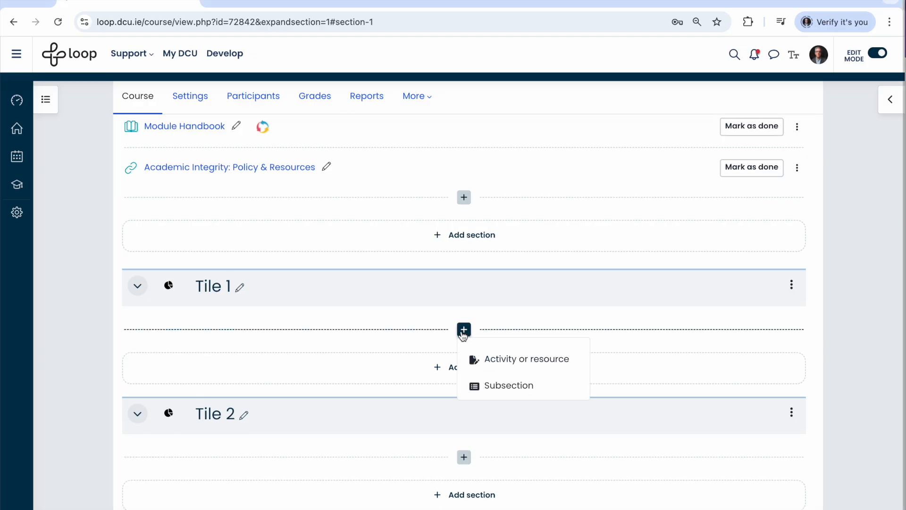
{"action": "left_click", "coordinate": [499, 356]}
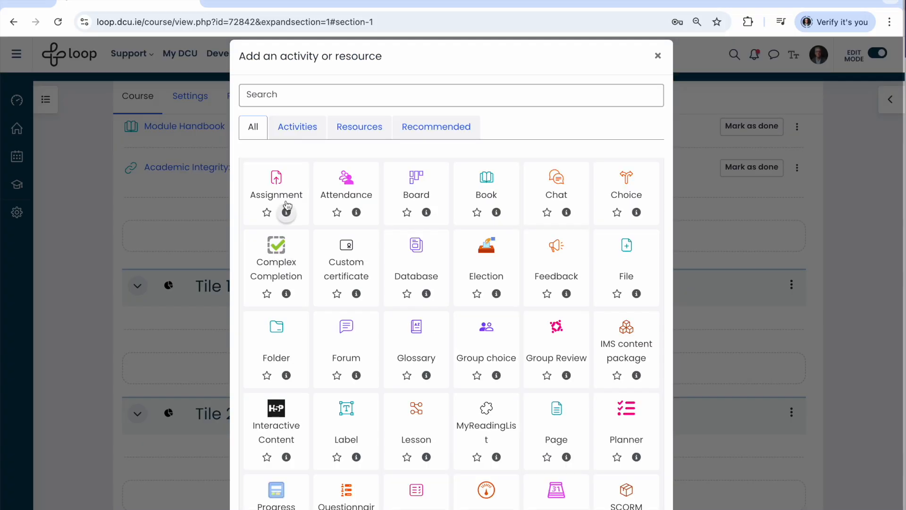
{"action": "left_click", "coordinate": [276, 172]}
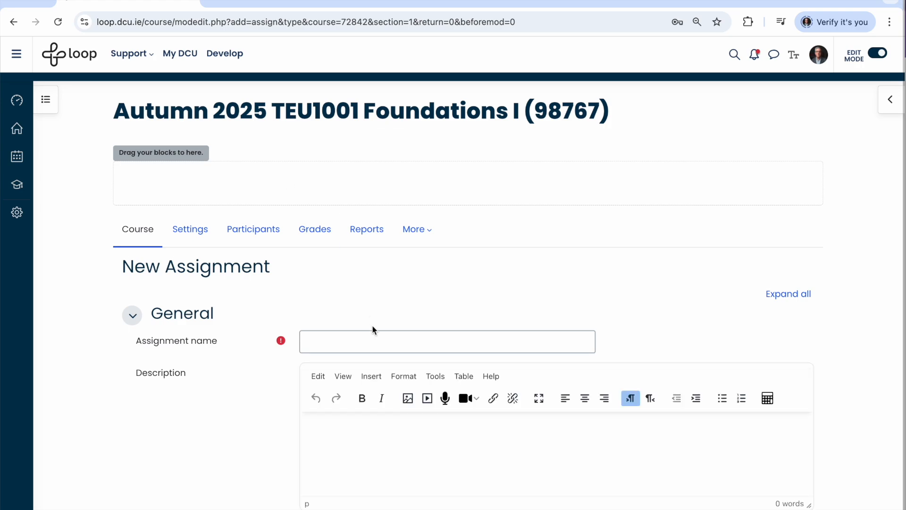
Name the new assignment "Assignment 1" and look through its settings form.
{"action": "left_click", "coordinate": [359, 339]}
{"action": "type", "text": "Assi"}
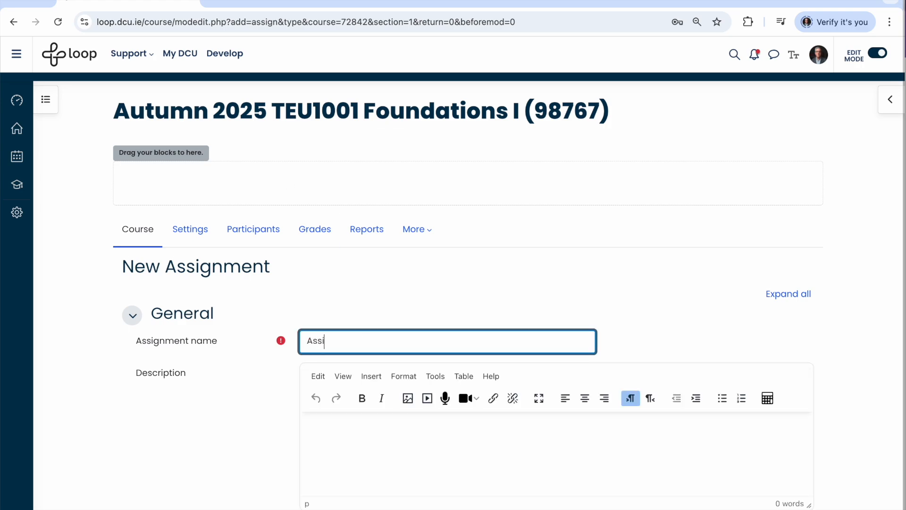
{"action": "type", "text": "gnment 1"}
{"action": "scroll", "coordinate": [257, 387], "scroll_direction": "down", "scroll_amount": 3}
{"action": "scroll", "coordinate": [257, 386], "scroll_direction": "down", "scroll_amount": 5}
{"action": "scroll", "coordinate": [256, 386], "scroll_direction": "down", "scroll_amount": 3}
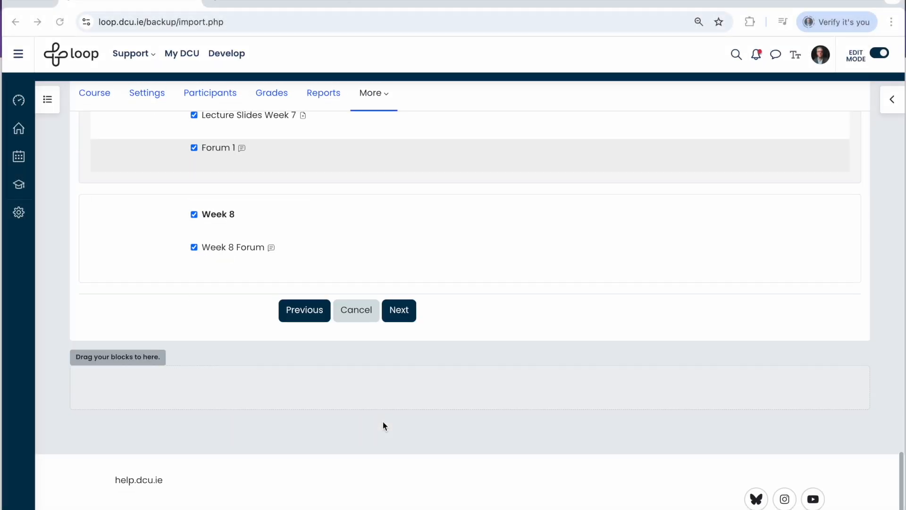
Proceed to the import's confirmation and review stage and check the import settings and included items.
{"action": "scroll", "coordinate": [391, 387], "scroll_direction": "up", "scroll_amount": 1}
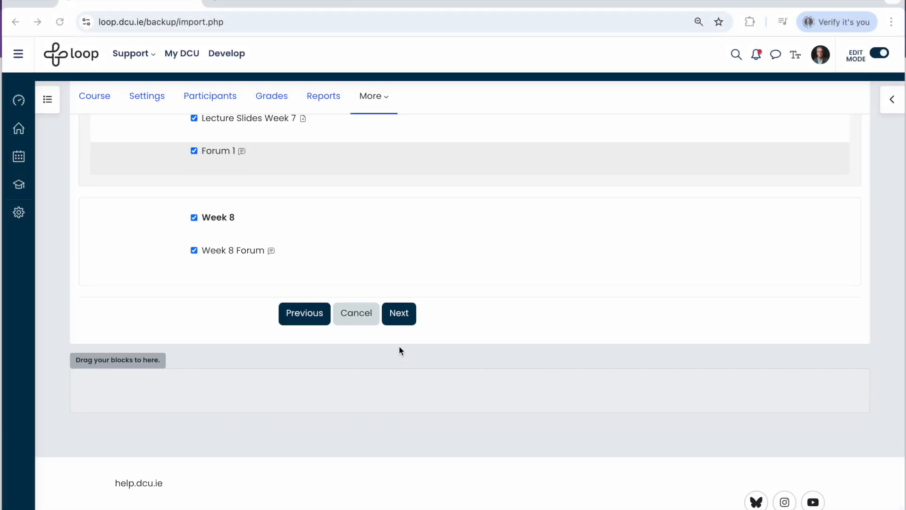
{"action": "left_click", "coordinate": [399, 313]}
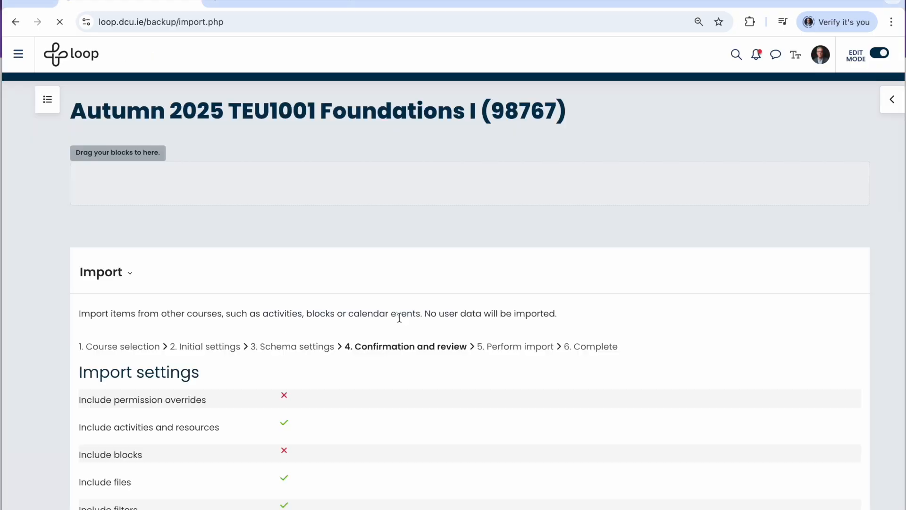
{"action": "scroll", "coordinate": [399, 429], "scroll_direction": "down", "scroll_amount": 3}
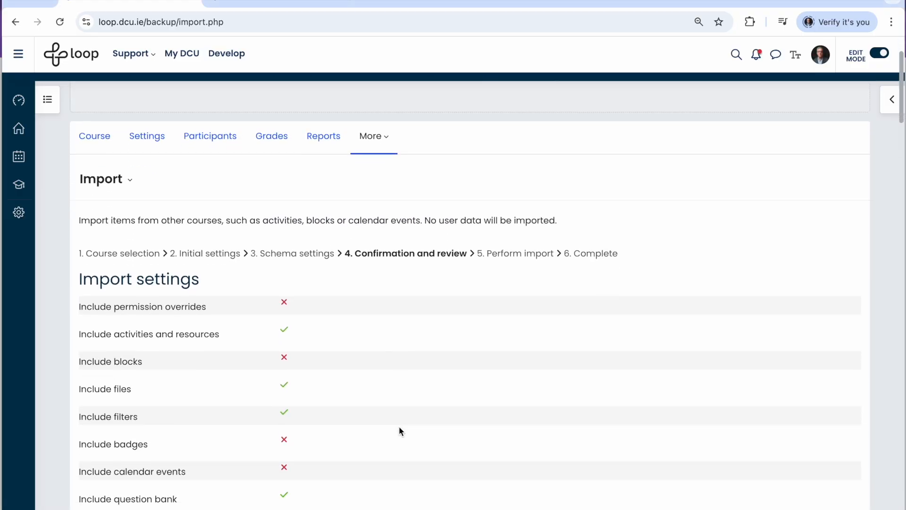
{"action": "scroll", "coordinate": [399, 428], "scroll_direction": "down", "scroll_amount": 15}
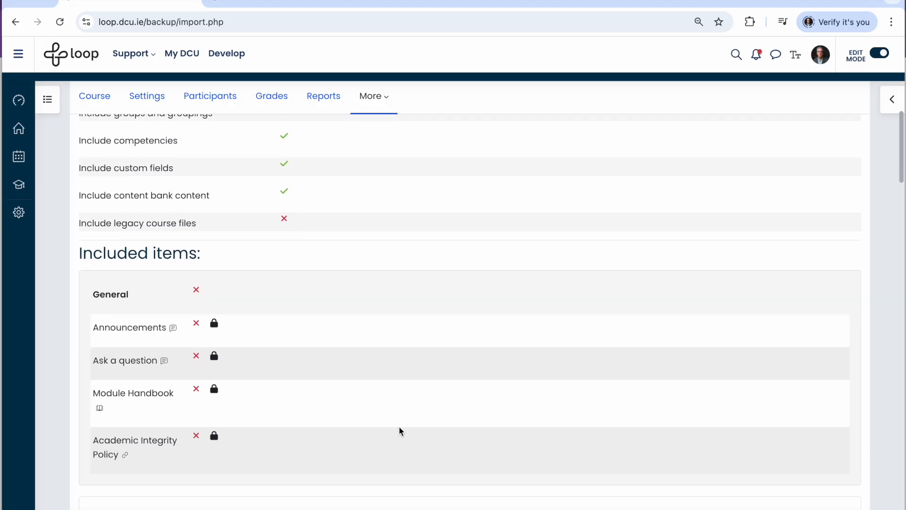
{"action": "scroll", "coordinate": [400, 430], "scroll_direction": "down", "scroll_amount": 15}
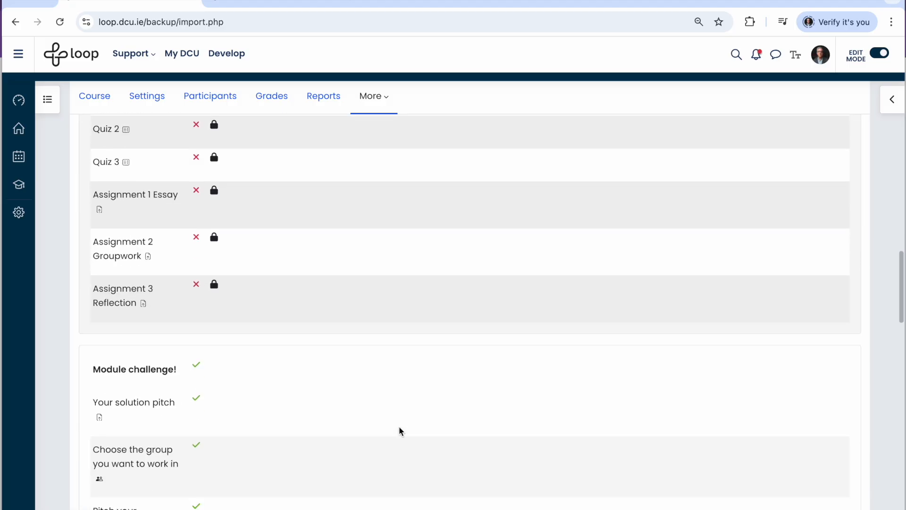
{"action": "scroll", "coordinate": [399, 430], "scroll_direction": "down", "scroll_amount": 15}
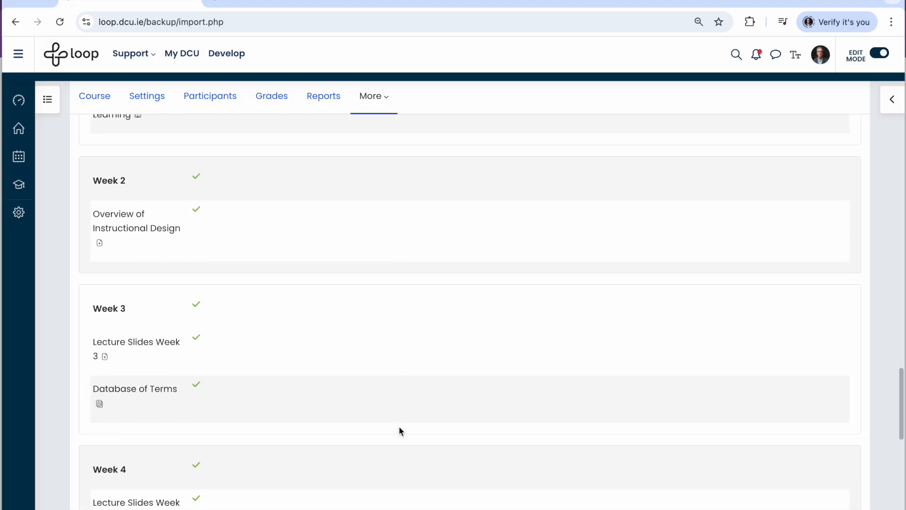
{"action": "scroll", "coordinate": [399, 430], "scroll_direction": "down", "scroll_amount": 10}
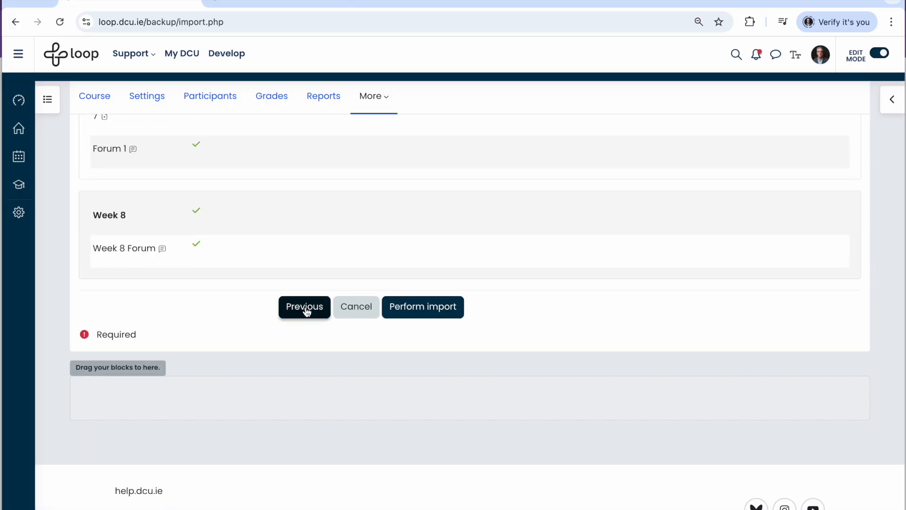
Perform the import and continue to the course page.
{"action": "left_click", "coordinate": [411, 315]}
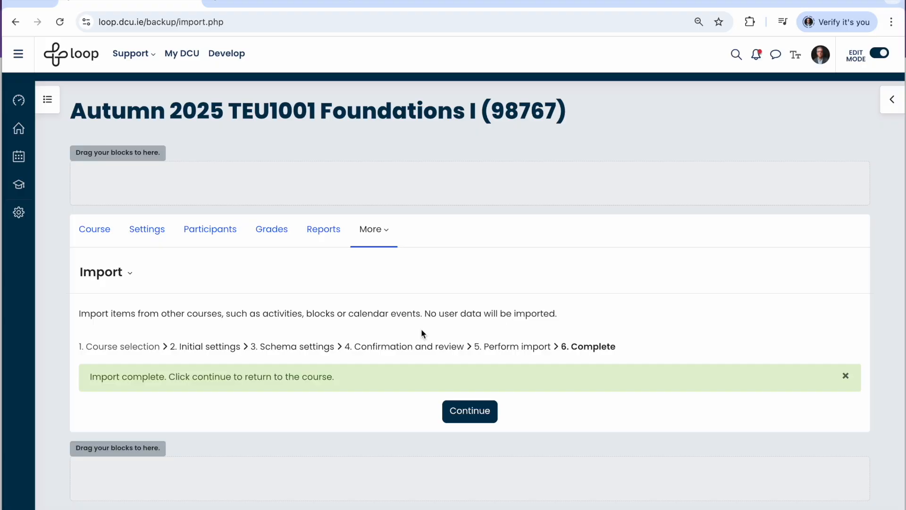
{"action": "left_click", "coordinate": [470, 413]}
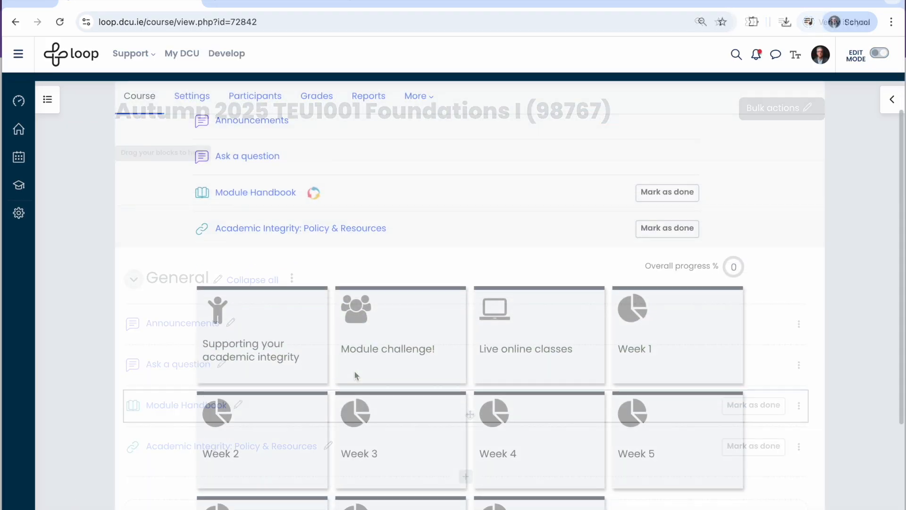
Open the Supporting your academic integrity tile and look through its imported content.
{"action": "scroll", "coordinate": [355, 375], "scroll_direction": "down", "scroll_amount": 2}
{"action": "scroll", "coordinate": [335, 370], "scroll_direction": "up", "scroll_amount": 4}
{"action": "left_click", "coordinate": [250, 341]}
{"action": "scroll", "coordinate": [250, 341], "scroll_direction": "down", "scroll_amount": 5}
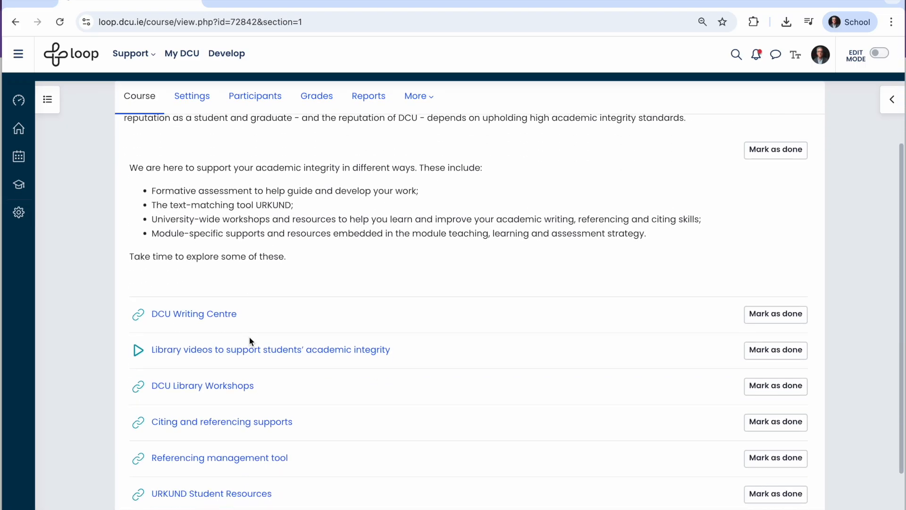
{"action": "scroll", "coordinate": [464, 259], "scroll_direction": "up", "scroll_amount": 5}
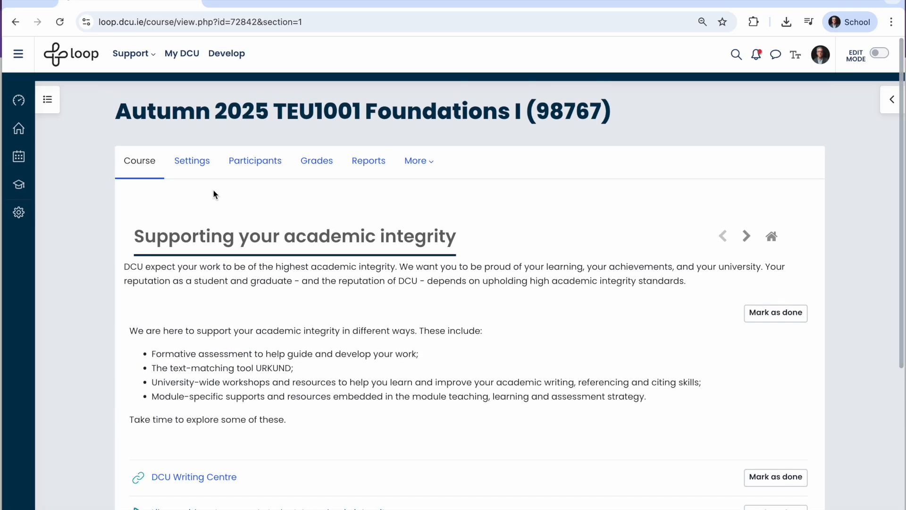
Return to the main course page with edit mode turned on and look through its sections.
{"action": "left_click", "coordinate": [144, 161]}
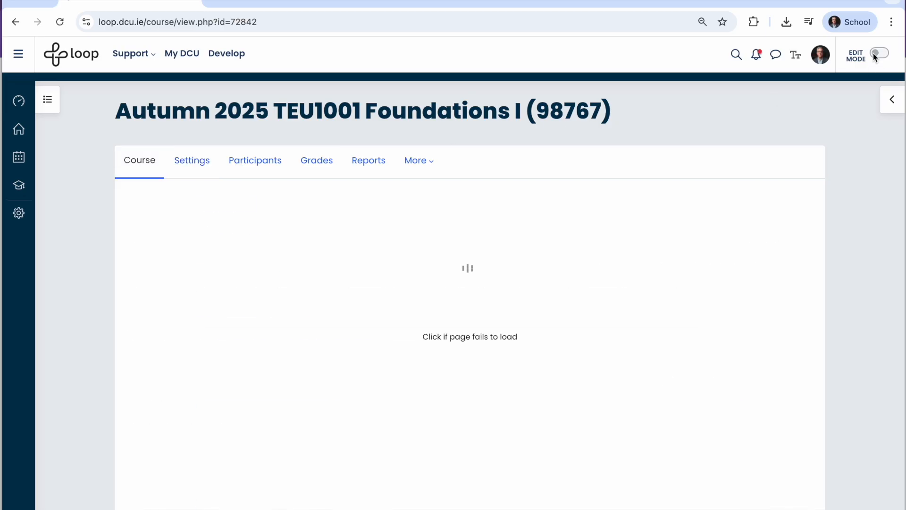
{"action": "left_click", "coordinate": [876, 53]}
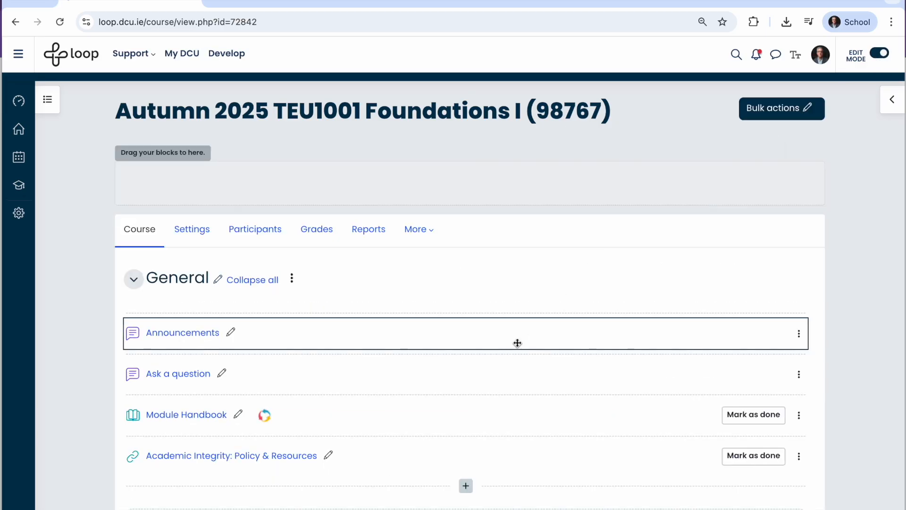
{"action": "scroll", "coordinate": [517, 343], "scroll_direction": "down", "scroll_amount": 4}
{"action": "scroll", "coordinate": [517, 343], "scroll_direction": "down", "scroll_amount": 10}
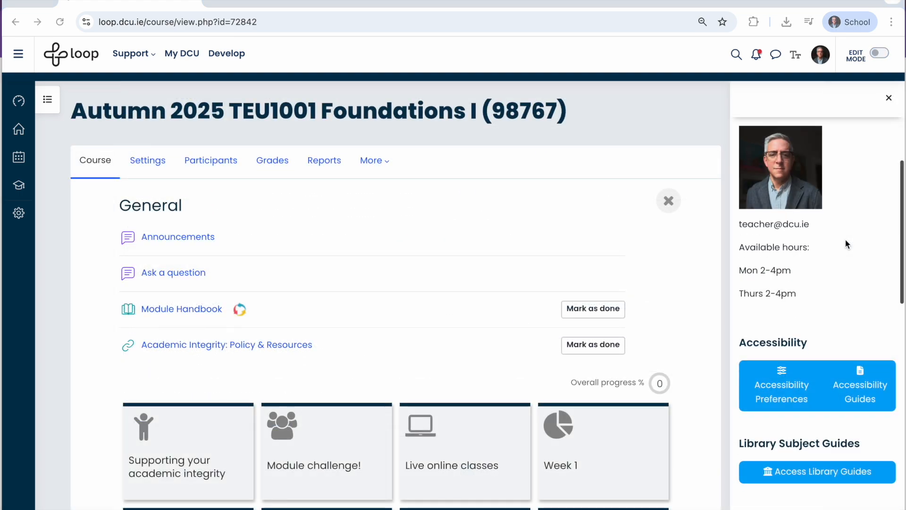
Look through the blocks in the course's side drawer, from the teacher's contact details to the activities list.
{"action": "scroll", "coordinate": [845, 239], "scroll_direction": "down", "scroll_amount": 6}
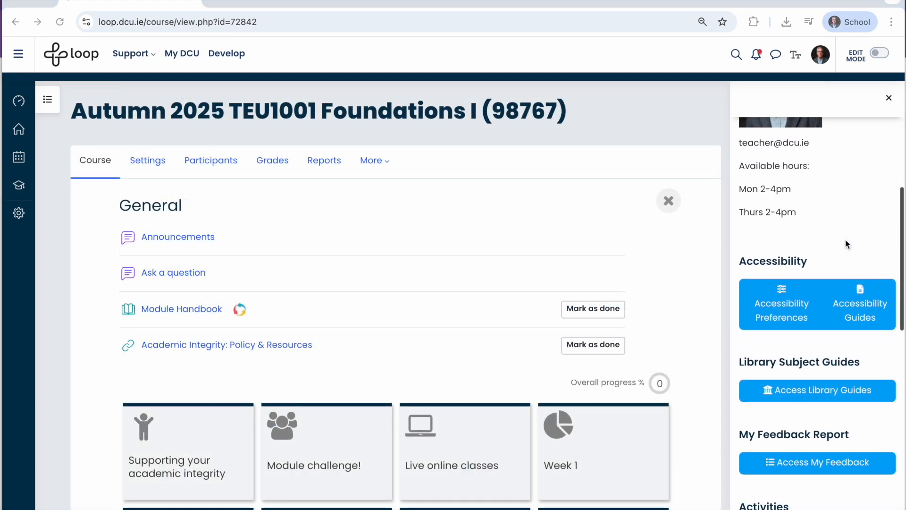
{"action": "scroll", "coordinate": [846, 244], "scroll_direction": "down", "scroll_amount": 5}
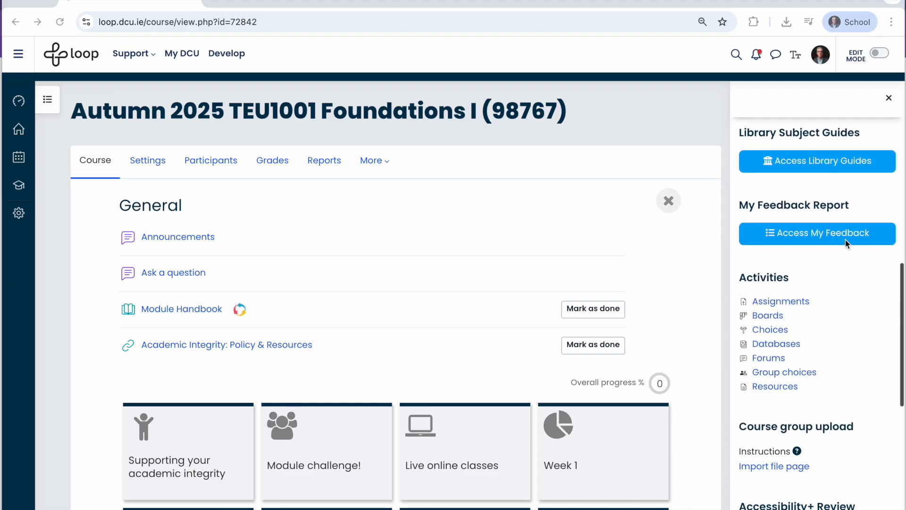
Look through the remaining blocks in the course's side drawer, closing and reopening the drawer to show how it is reached.
{"action": "scroll", "coordinate": [845, 243], "scroll_direction": "down", "scroll_amount": 2}
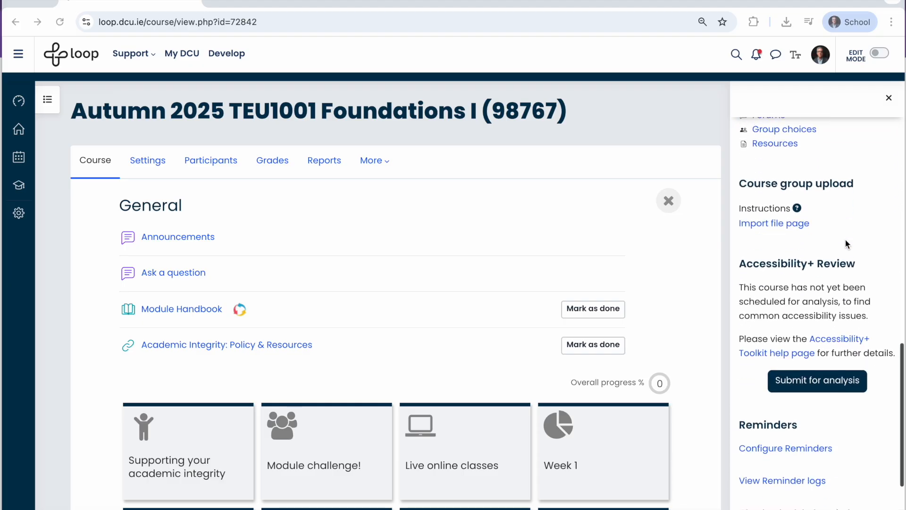
{"action": "scroll", "coordinate": [845, 243], "scroll_direction": "up", "scroll_amount": 8}
{"action": "scroll", "coordinate": [845, 243], "scroll_direction": "up", "scroll_amount": 7}
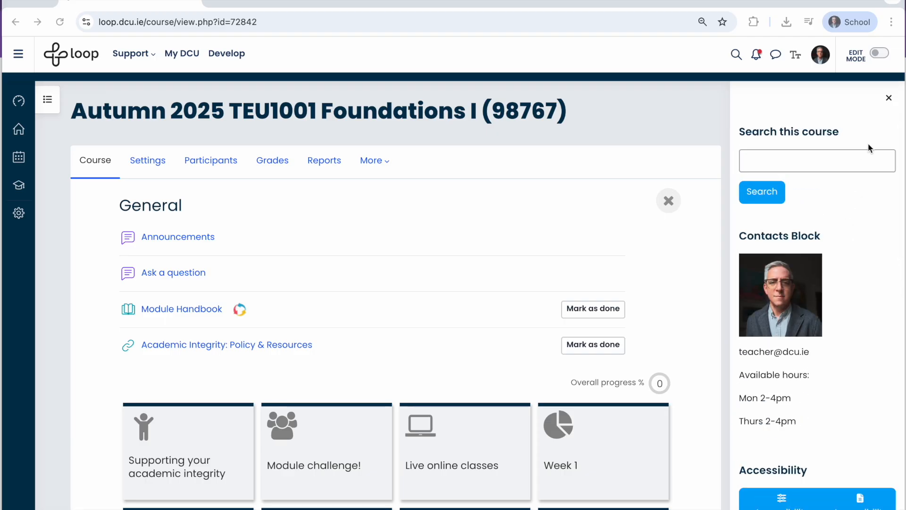
{"action": "left_click", "coordinate": [889, 100]}
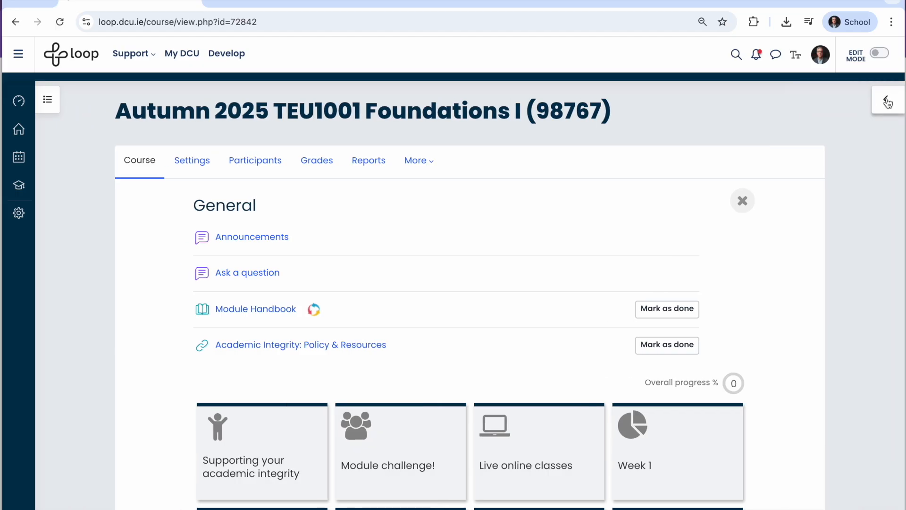
{"action": "left_click", "coordinate": [887, 100]}
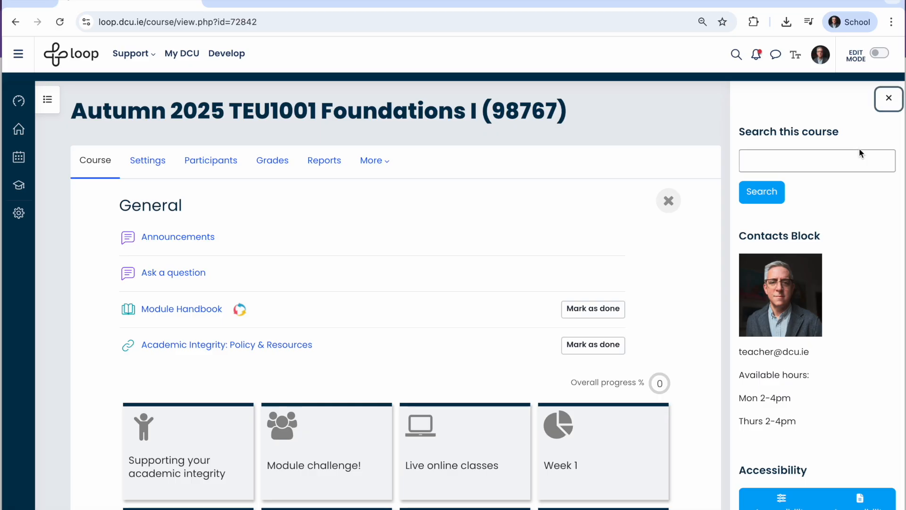
{"action": "scroll", "coordinate": [840, 267], "scroll_direction": "down", "scroll_amount": 2}
{"action": "scroll", "coordinate": [841, 268], "scroll_direction": "down", "scroll_amount": 2}
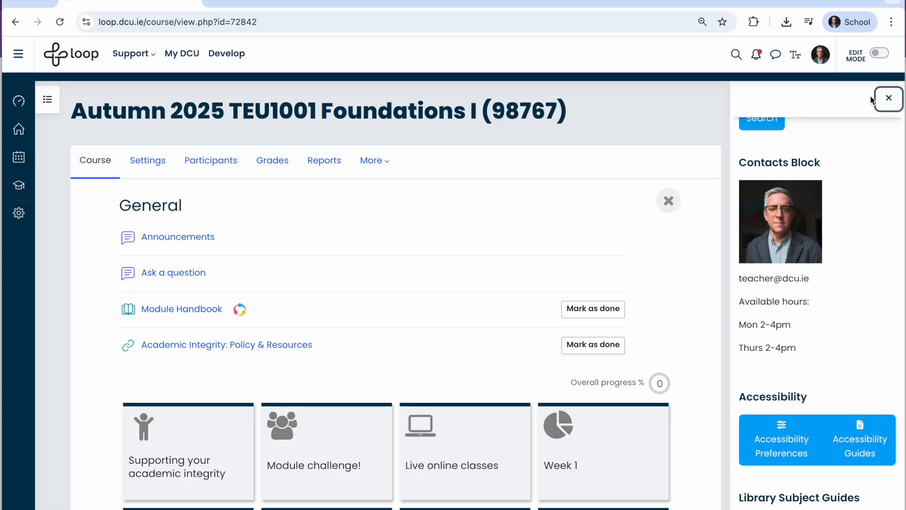
{"action": "scroll", "coordinate": [855, 152], "scroll_direction": "down", "scroll_amount": 1}
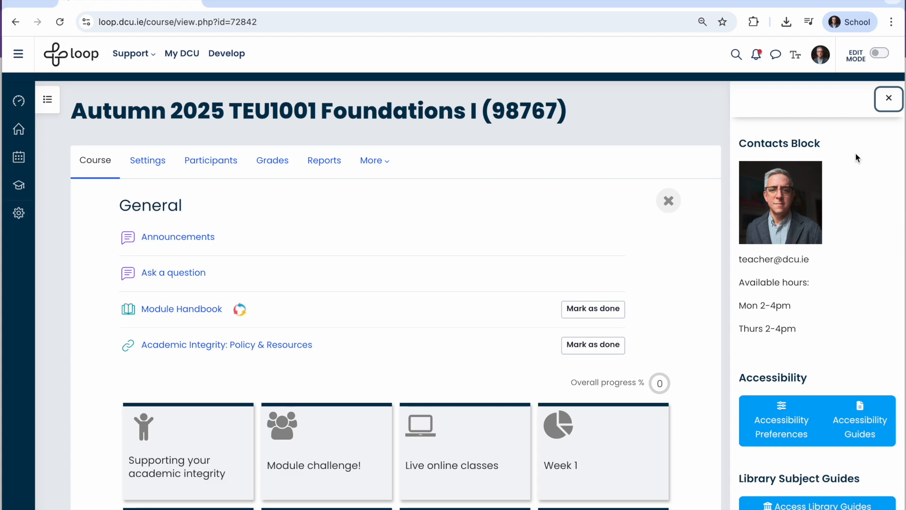
Turn on edit mode, configure the Contacts Block, and update the teacher's e-mail address in its content.
{"action": "left_click", "coordinate": [873, 54]}
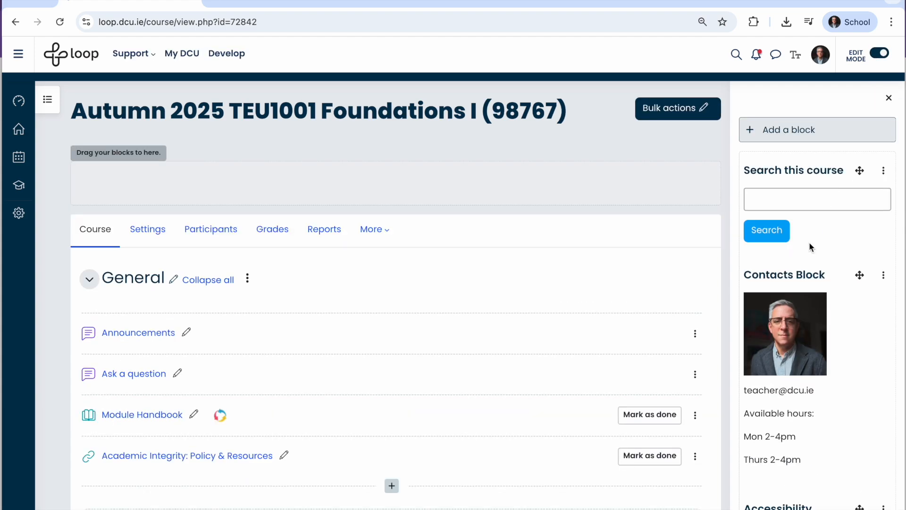
{"action": "scroll", "coordinate": [825, 236], "scroll_direction": "down", "scroll_amount": 3}
{"action": "left_click", "coordinate": [883, 206]}
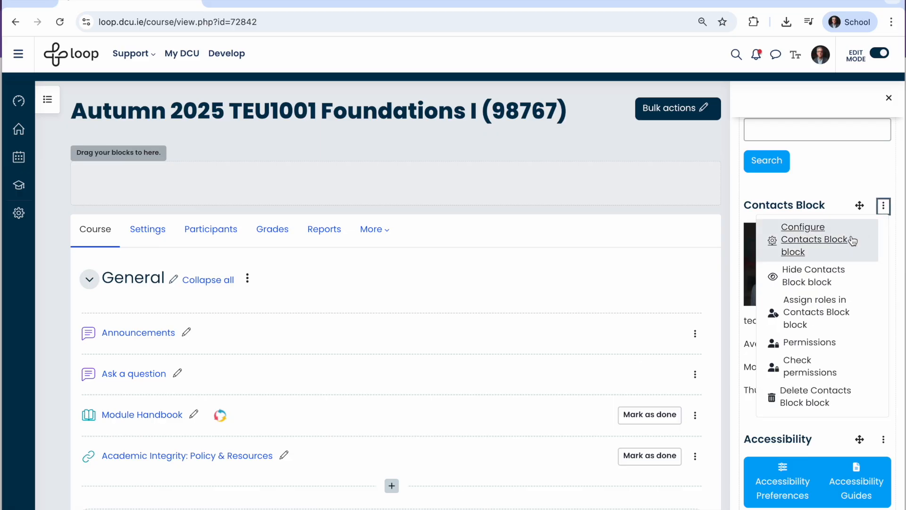
{"action": "left_click", "coordinate": [827, 240]}
{"action": "scroll", "coordinate": [542, 297], "scroll_direction": "down", "scroll_amount": 2}
{"action": "left_click", "coordinate": [431, 296]}
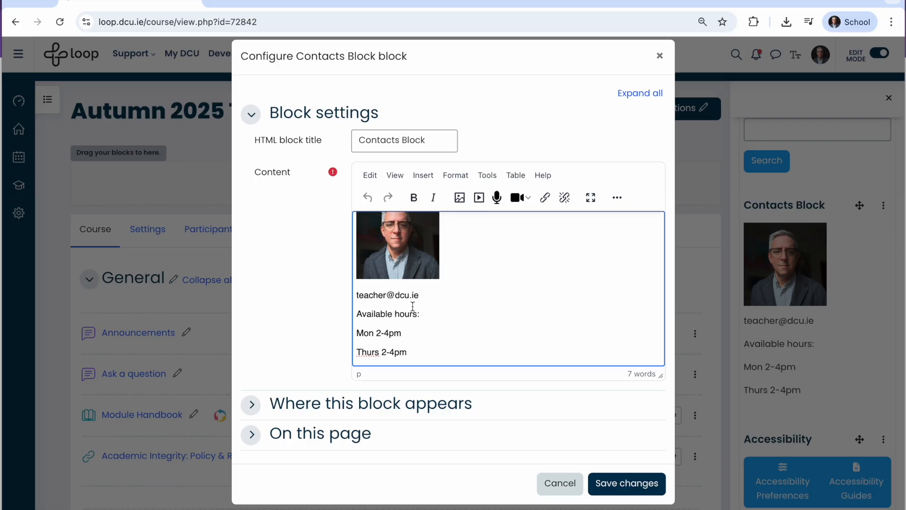
{"action": "type", "text": ".name"}
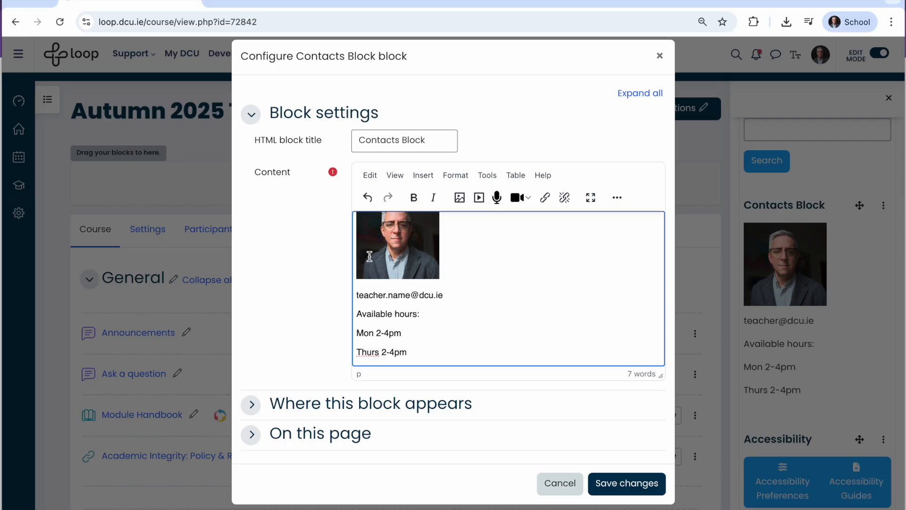
Remove the existing photo from the block content and copy the image address of the portrait on the DCU President page.
{"action": "left_click", "coordinate": [374, 270]}
{"action": "left_click", "coordinate": [460, 199]}
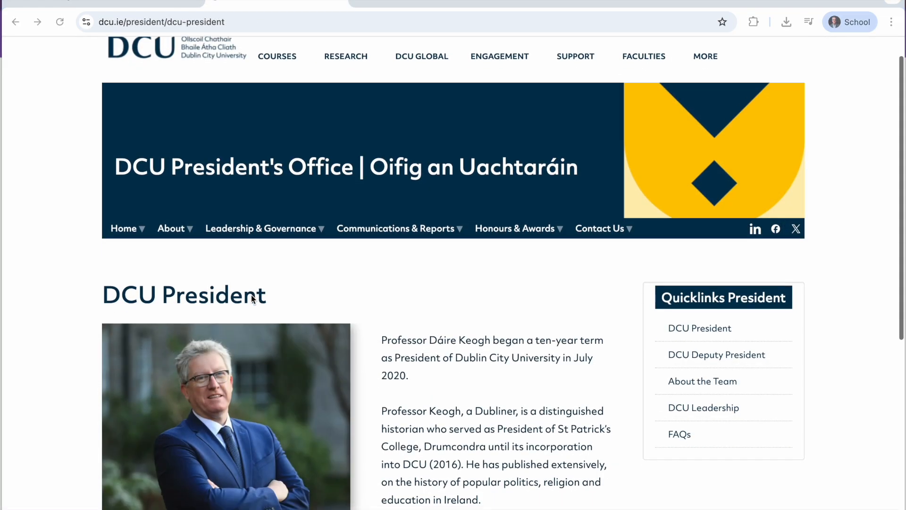
{"action": "scroll", "coordinate": [251, 294], "scroll_direction": "down", "scroll_amount": 3}
{"action": "scroll", "coordinate": [251, 294], "scroll_direction": "down", "scroll_amount": 2}
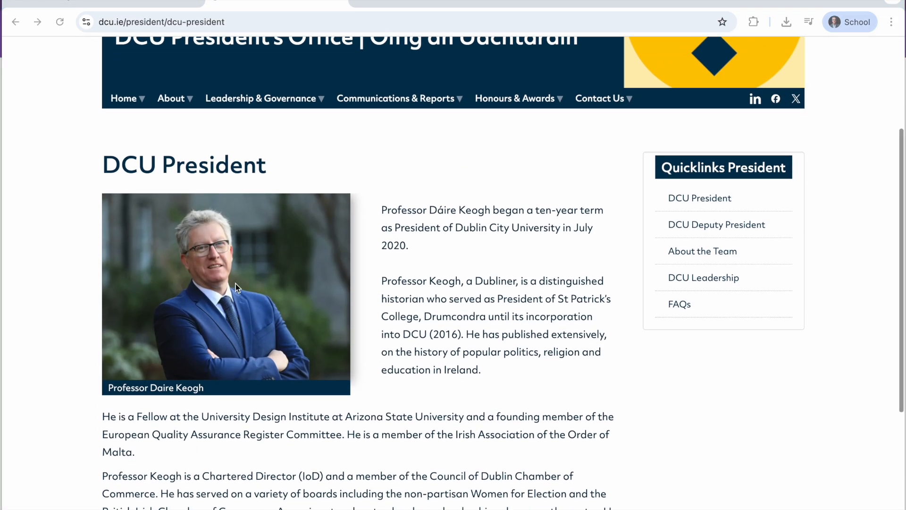
{"action": "right_click", "coordinate": [235, 283]}
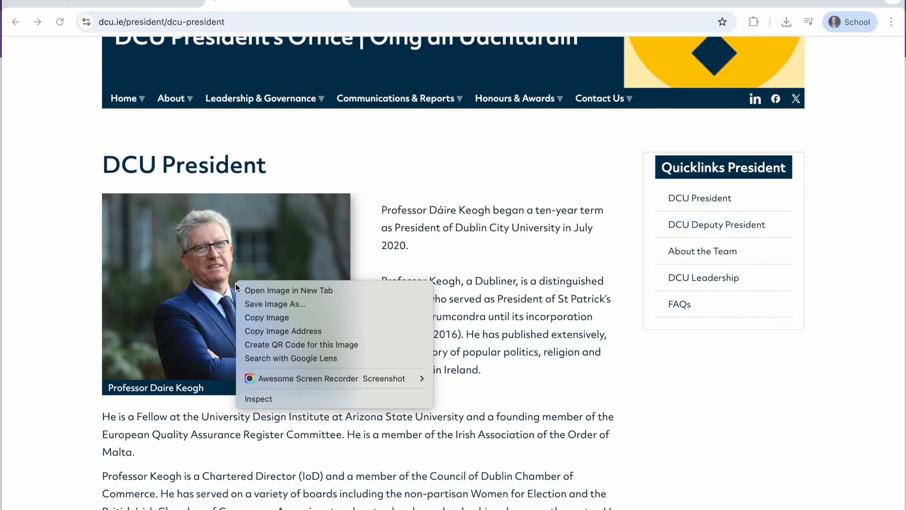
{"action": "left_click", "coordinate": [267, 332]}
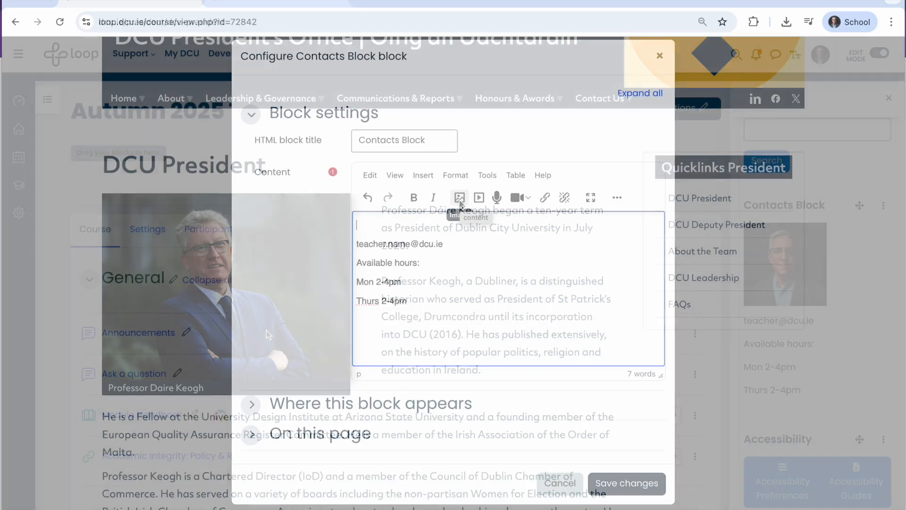
Add the copied portrait to the block content by its URL and describe it as "Headshot of DCU President".
{"action": "left_click", "coordinate": [426, 203]}
{"action": "left_click", "coordinate": [350, 227]}
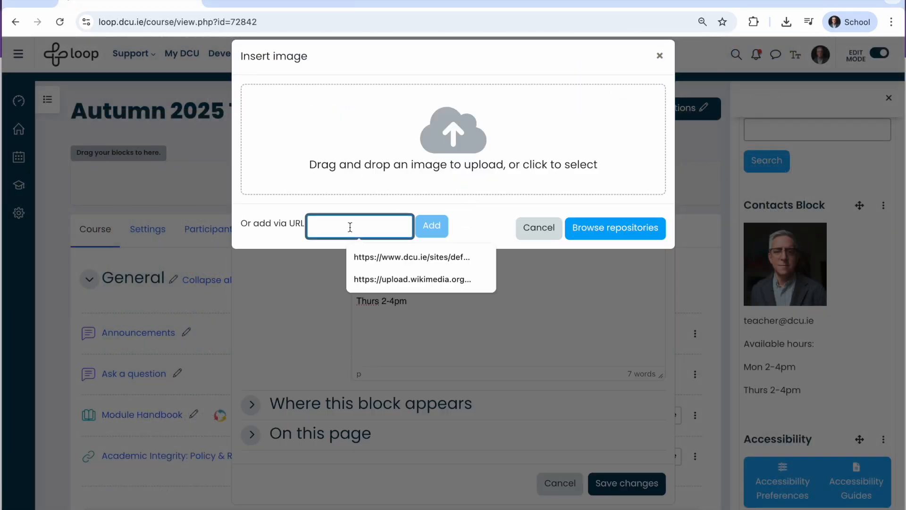
{"action": "key", "text": "ctrl+v"}
{"action": "left_click", "coordinate": [420, 226]}
{"action": "left_click", "coordinate": [422, 311]}
{"action": "type", "text": "Headshot of DCU Pr4e"}
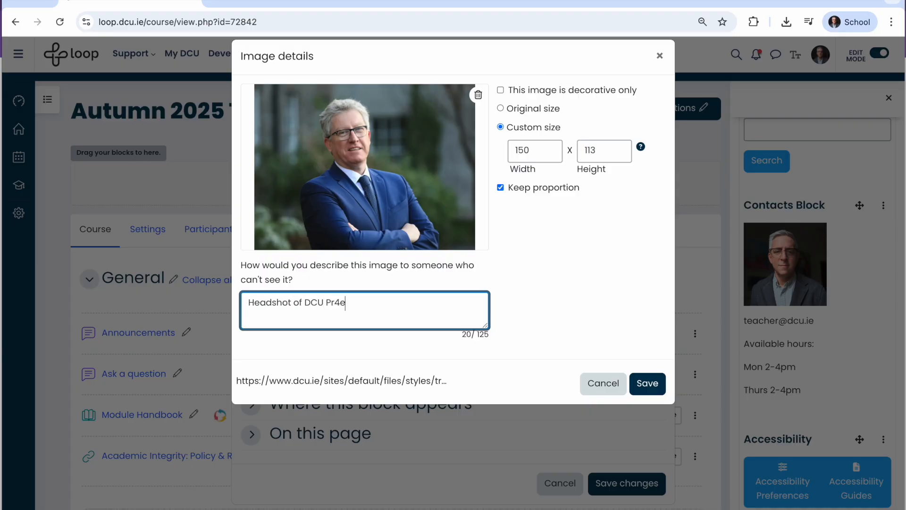
{"action": "type", "text": "esident"}
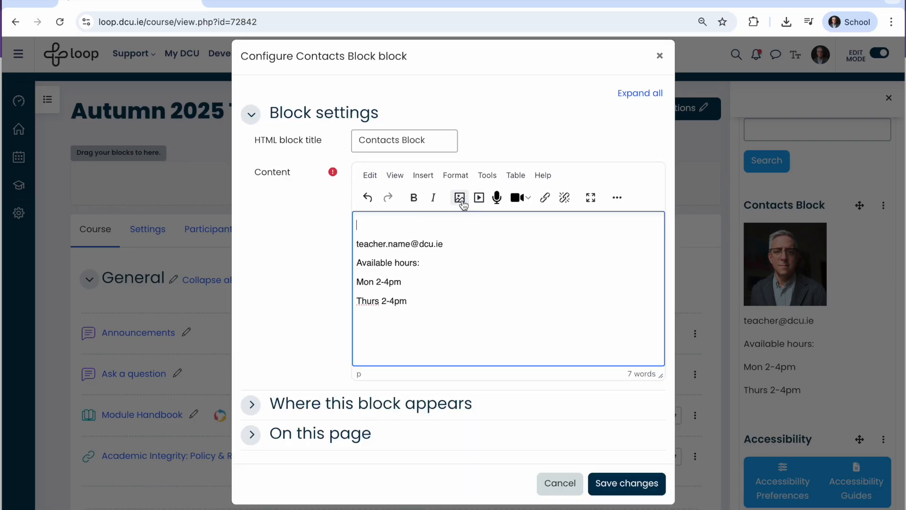
Save the portrait's image details and save the changes to the Contacts Block.
{"action": "left_click", "coordinate": [460, 198]}
{"action": "left_click", "coordinate": [591, 229]}
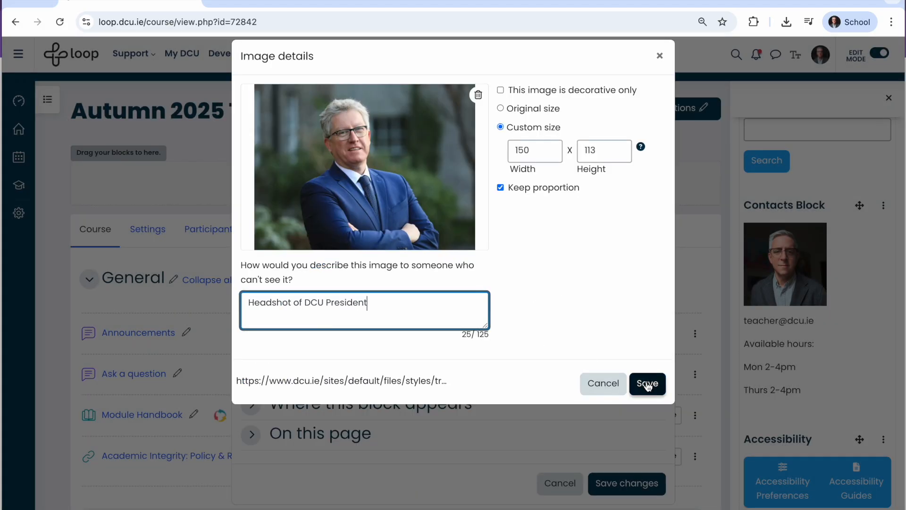
{"action": "left_click", "coordinate": [647, 384]}
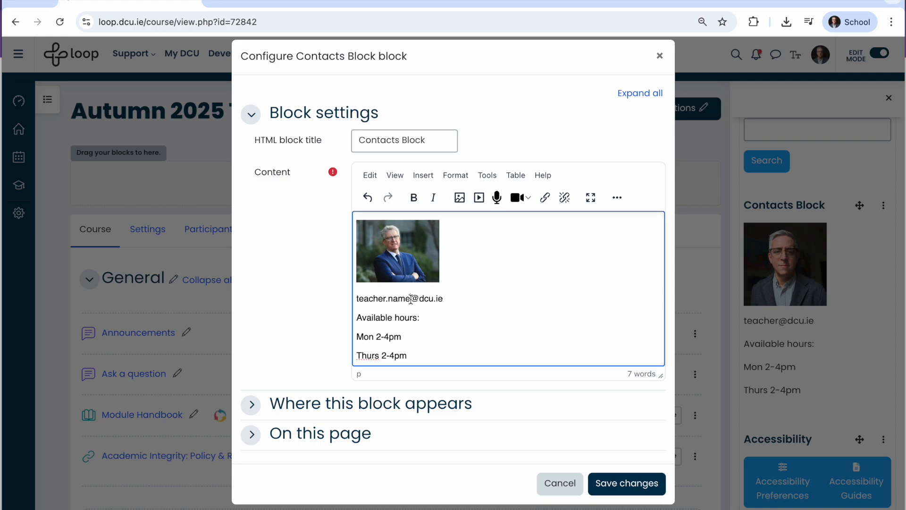
{"action": "left_click", "coordinate": [613, 484]}
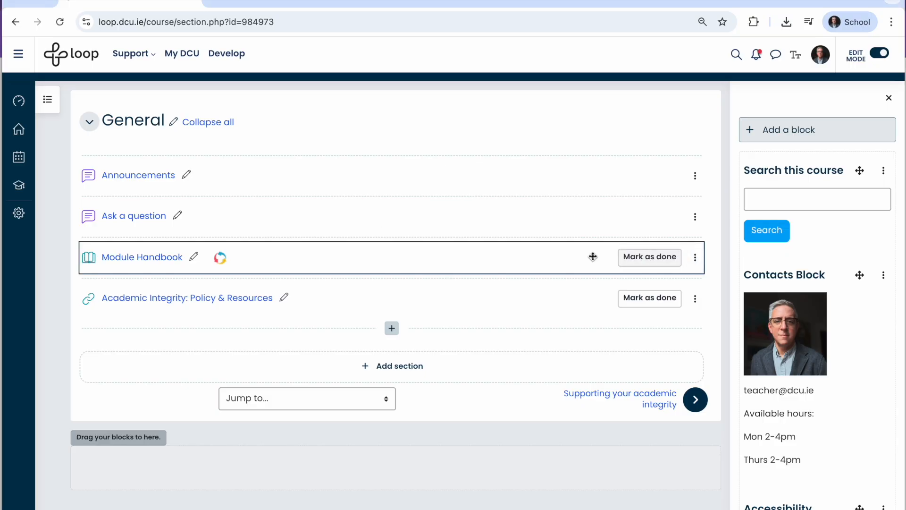
Open the settings of the Module Handbook in the General section and switch to its book view.
{"action": "scroll", "coordinate": [525, 257], "scroll_direction": "down", "scroll_amount": 1}
{"action": "scroll", "coordinate": [525, 257], "scroll_direction": "down", "scroll_amount": 1}
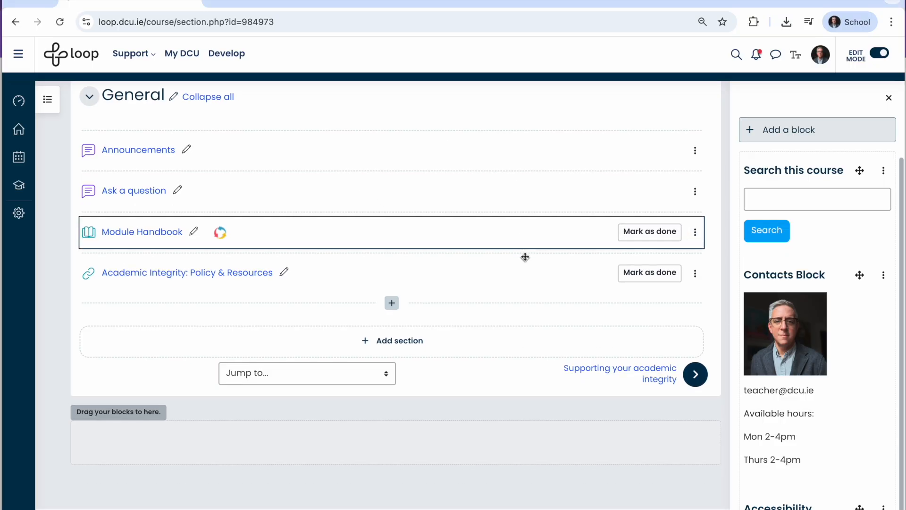
{"action": "left_click", "coordinate": [695, 236]}
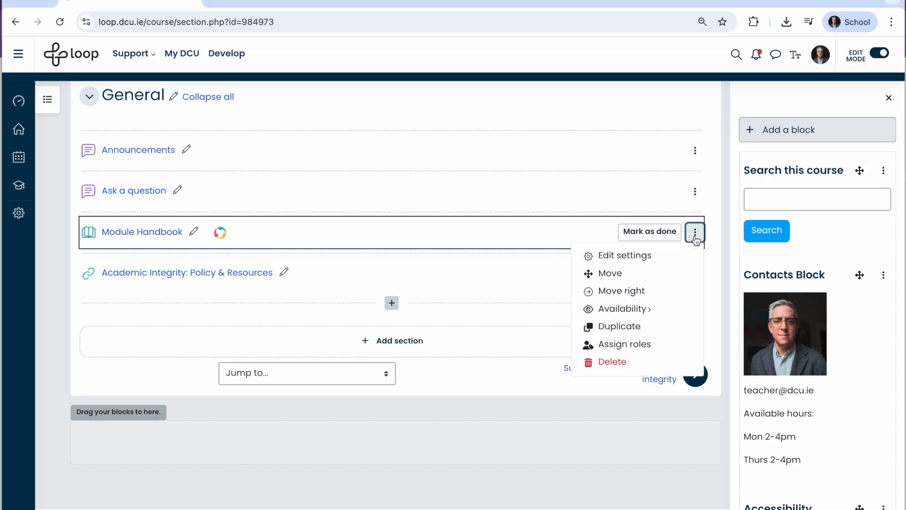
{"action": "left_click", "coordinate": [628, 256]}
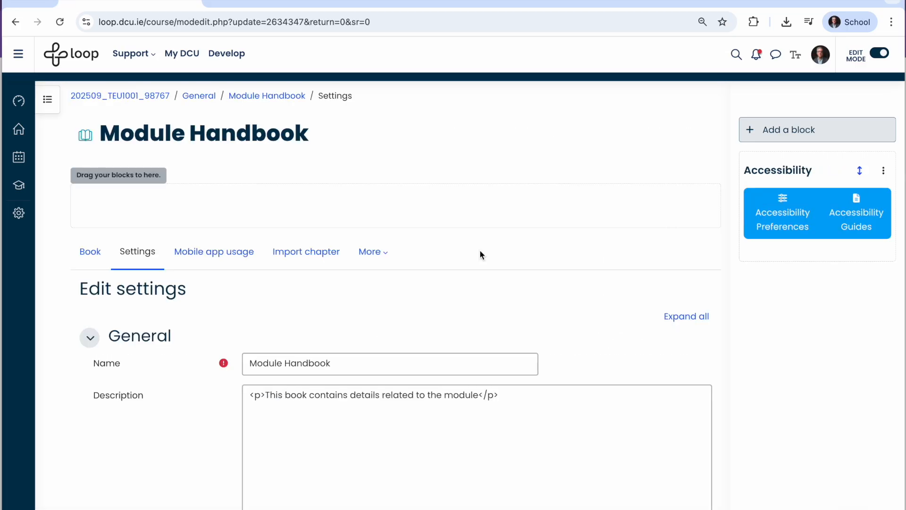
{"action": "left_click", "coordinate": [89, 252]}
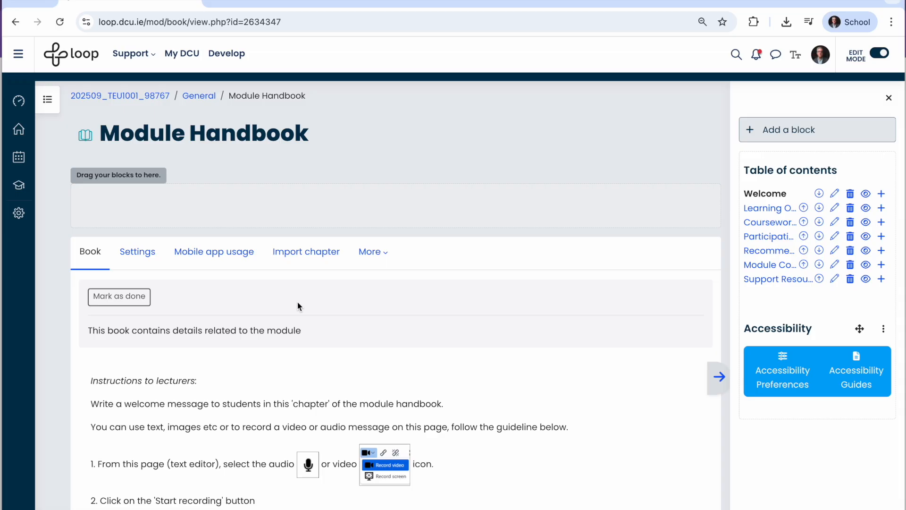
{"action": "scroll", "coordinate": [488, 267], "scroll_direction": "down", "scroll_amount": 2}
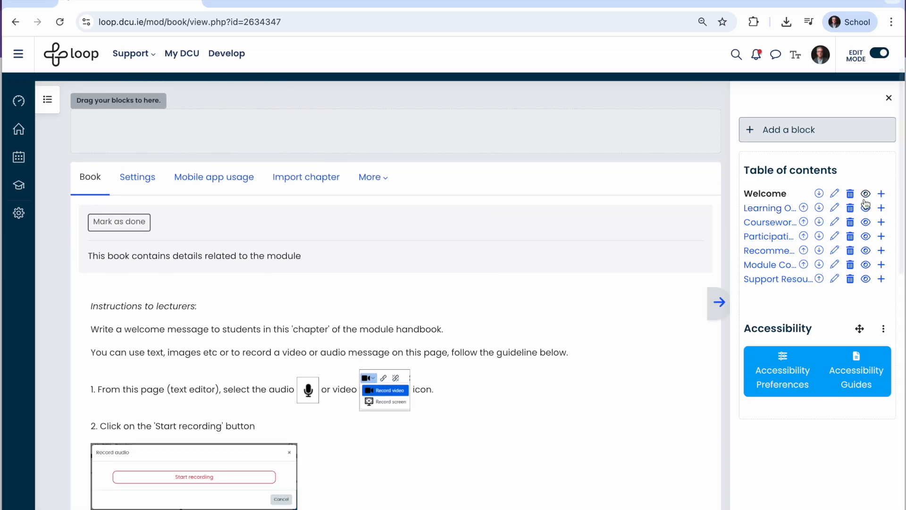
Open the Learning Outcomes chapter for editing, review its template text, and save it before returning to the General section.
{"action": "left_click", "coordinate": [835, 209]}
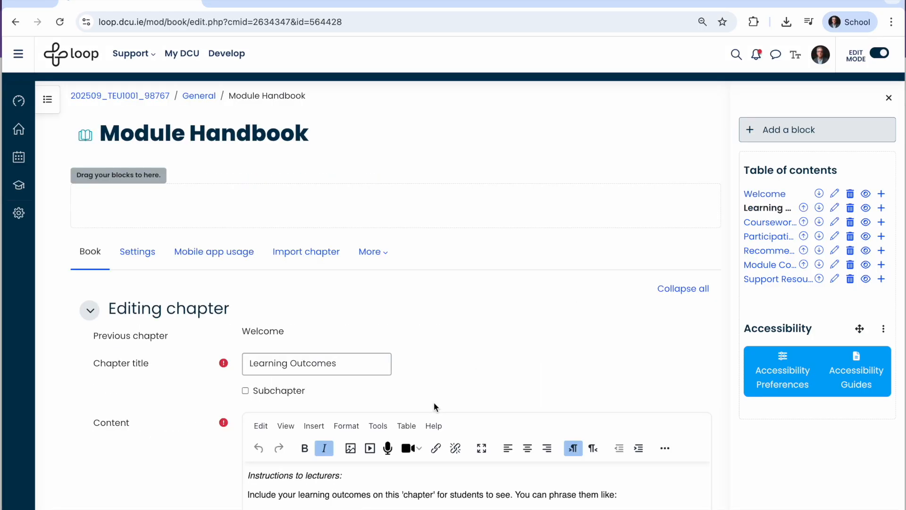
{"action": "scroll", "coordinate": [434, 402], "scroll_direction": "down", "scroll_amount": 5}
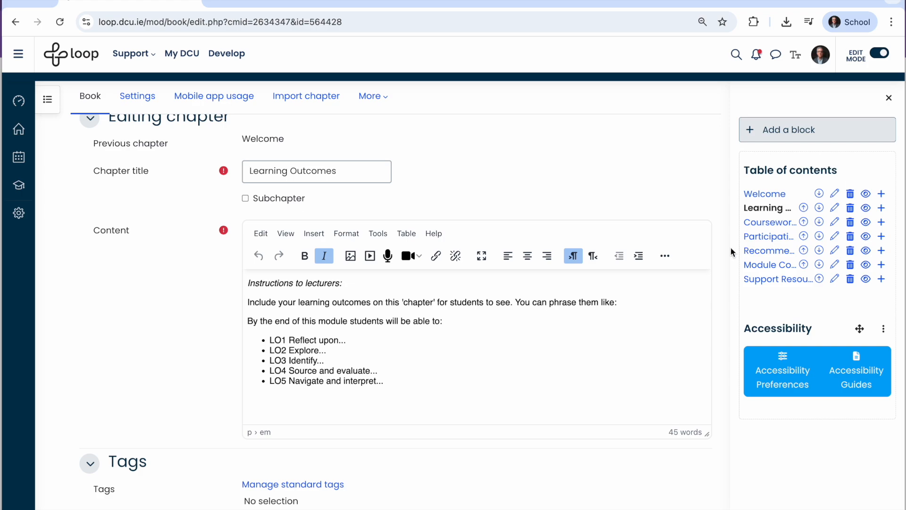
{"action": "scroll", "coordinate": [589, 386], "scroll_direction": "down", "scroll_amount": 1}
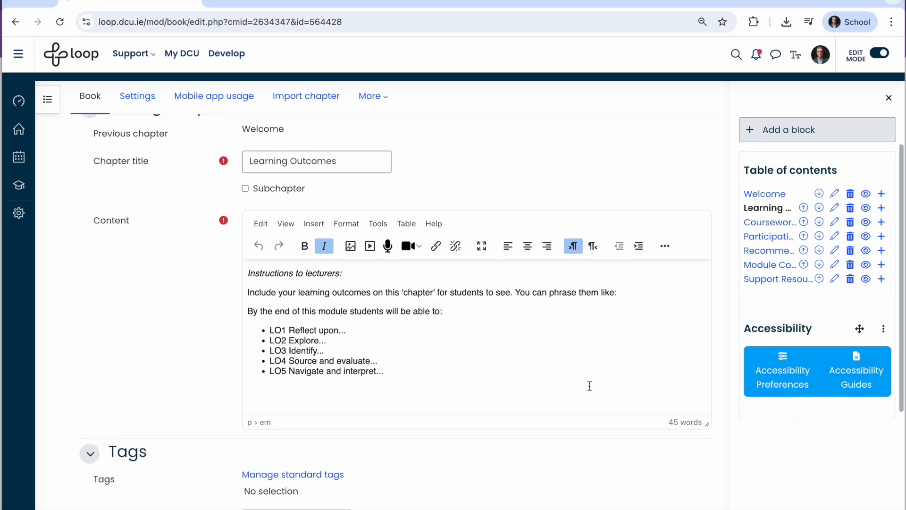
{"action": "scroll", "coordinate": [589, 386], "scroll_direction": "down", "scroll_amount": 1}
{"action": "scroll", "coordinate": [588, 384], "scroll_direction": "down", "scroll_amount": 1}
{"action": "scroll", "coordinate": [418, 442], "scroll_direction": "down", "scroll_amount": 1}
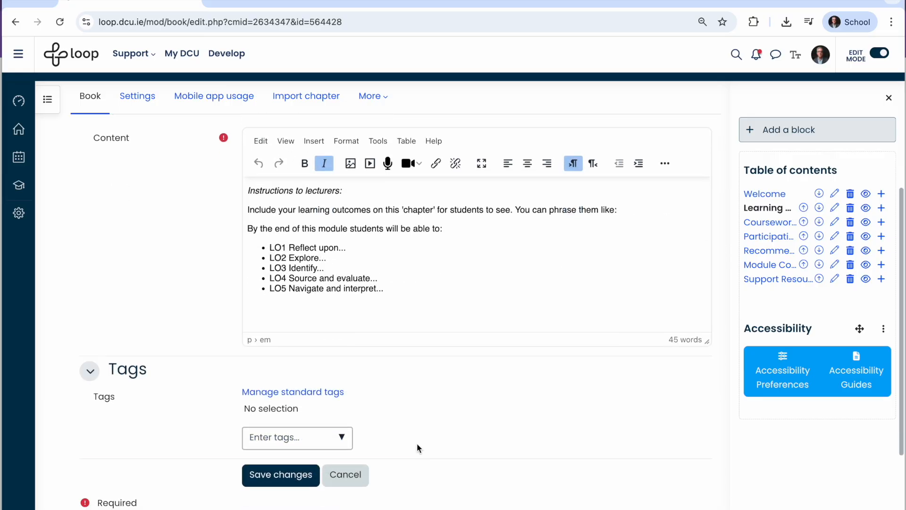
{"action": "left_click", "coordinate": [276, 476]}
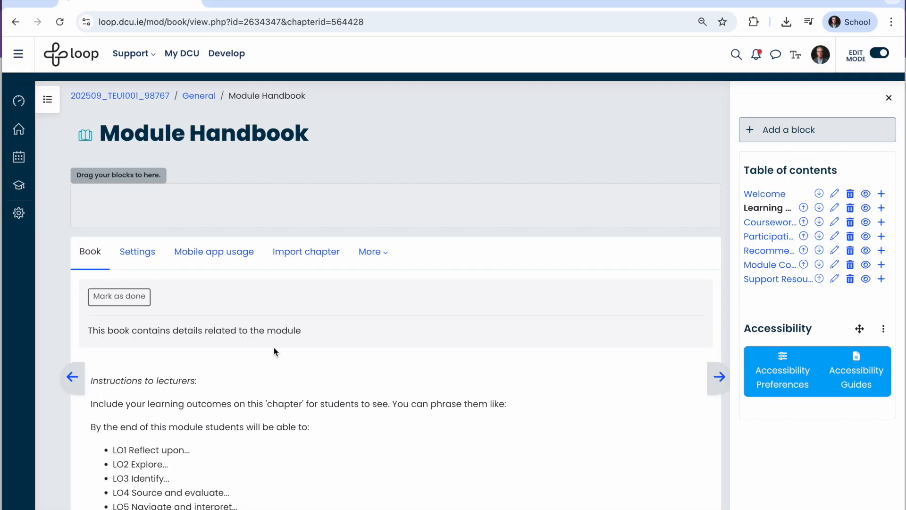
{"action": "left_click", "coordinate": [199, 96]}
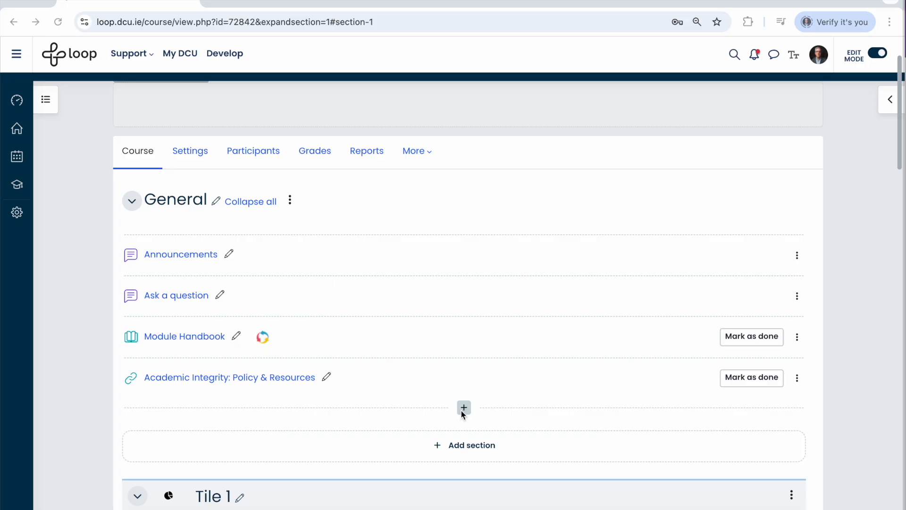
Add a new Assignment activity to Tile 1, name it "Assignment 1", and look through its description, instructions and additional files settings.
{"action": "scroll", "coordinate": [461, 414], "scroll_direction": "down", "scroll_amount": 5}
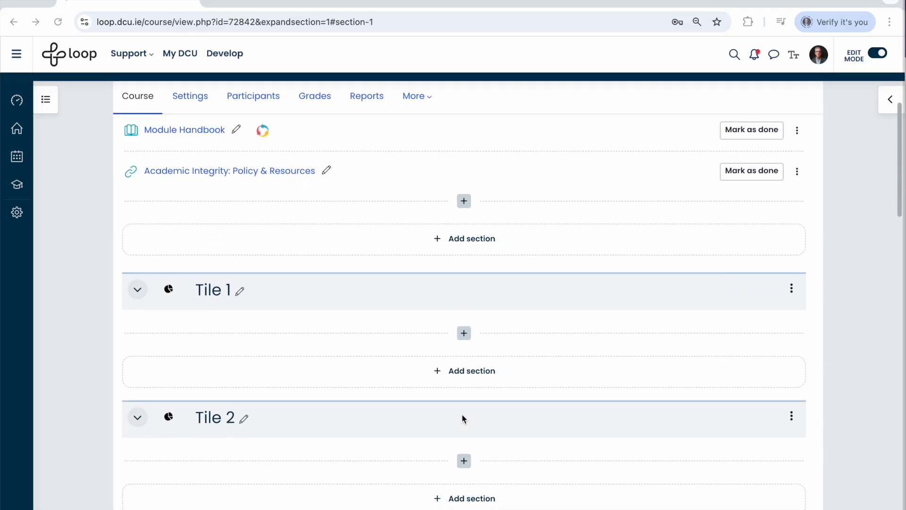
{"action": "left_click", "coordinate": [464, 331]}
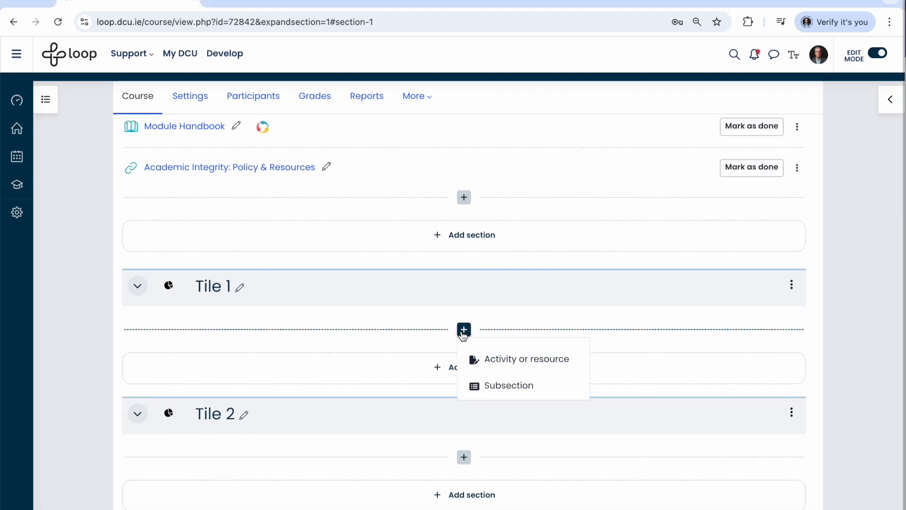
{"action": "left_click", "coordinate": [496, 360]}
{"action": "left_click", "coordinate": [276, 172]}
{"action": "left_click", "coordinate": [360, 338]}
{"action": "type", "text": "Assignment 1"}
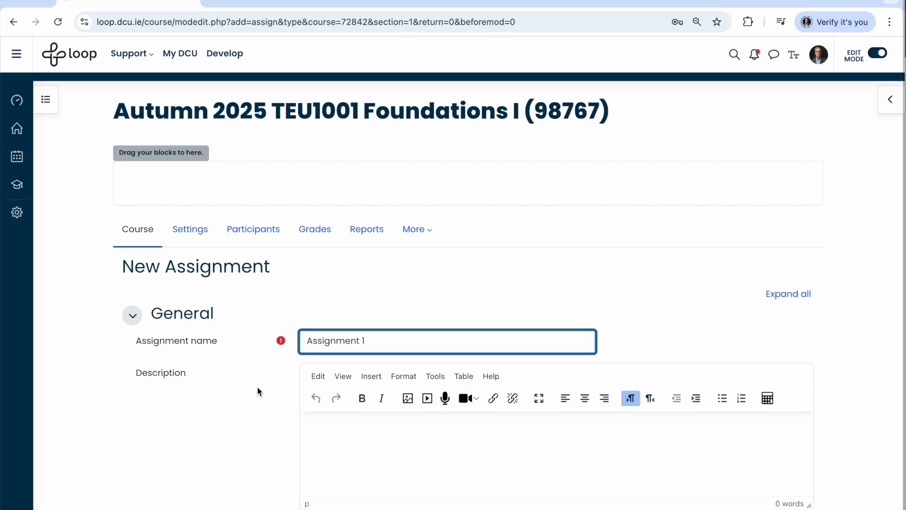
{"action": "scroll", "coordinate": [257, 391], "scroll_direction": "down", "scroll_amount": 3}
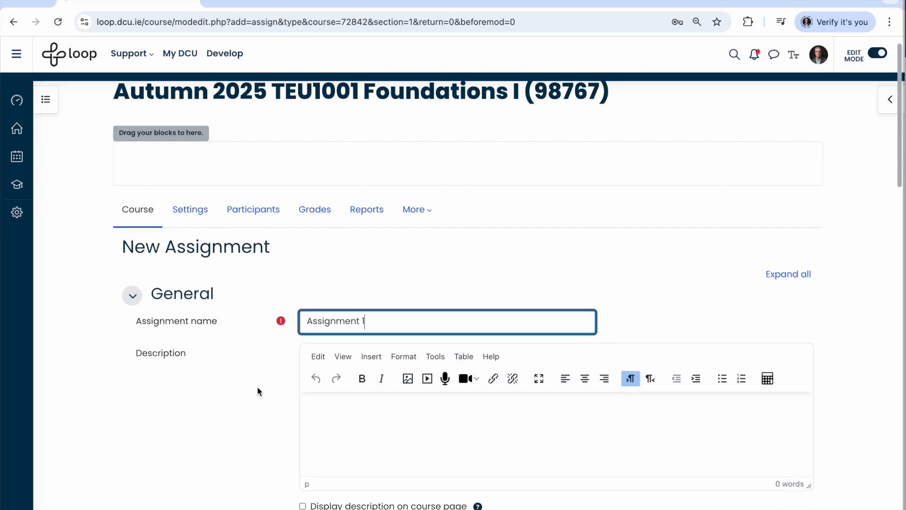
{"action": "scroll", "coordinate": [257, 391], "scroll_direction": "down", "scroll_amount": 5}
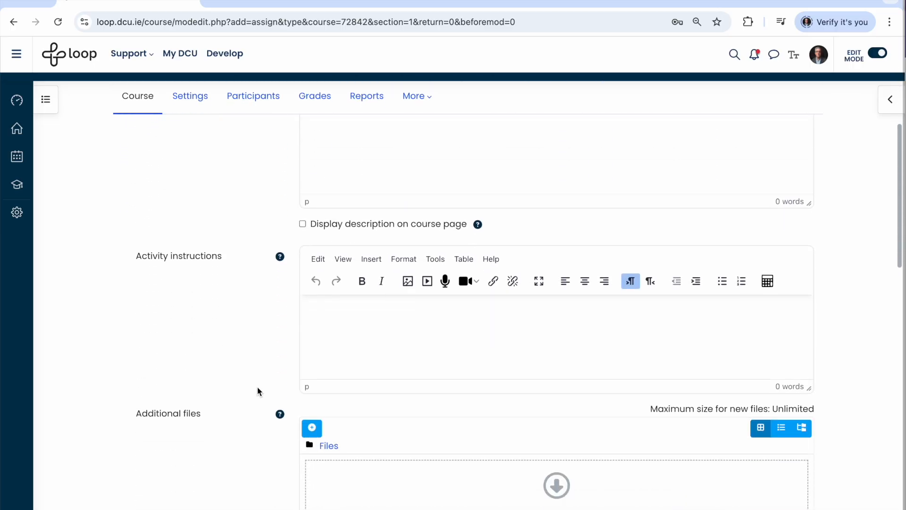
{"action": "scroll", "coordinate": [257, 391], "scroll_direction": "down", "scroll_amount": 2}
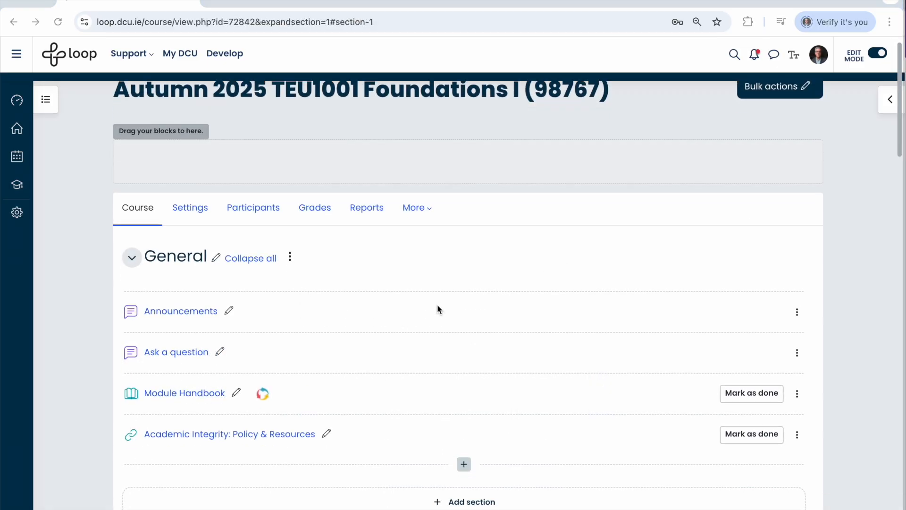
Go back to the empty Tile 1 section and start adding another Assignment activity there.
{"action": "scroll", "coordinate": [444, 330], "scroll_direction": "down", "scroll_amount": 2}
{"action": "scroll", "coordinate": [462, 410], "scroll_direction": "down", "scroll_amount": 5}
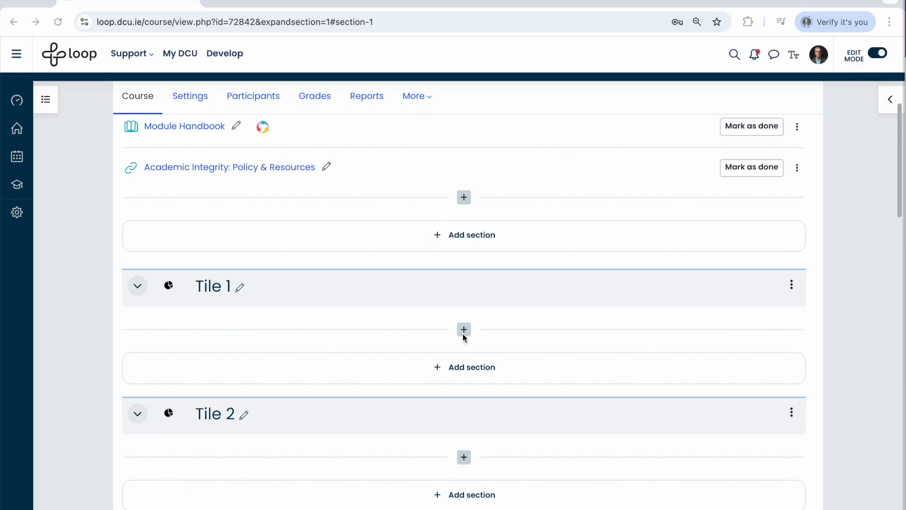
{"action": "left_click", "coordinate": [464, 331]}
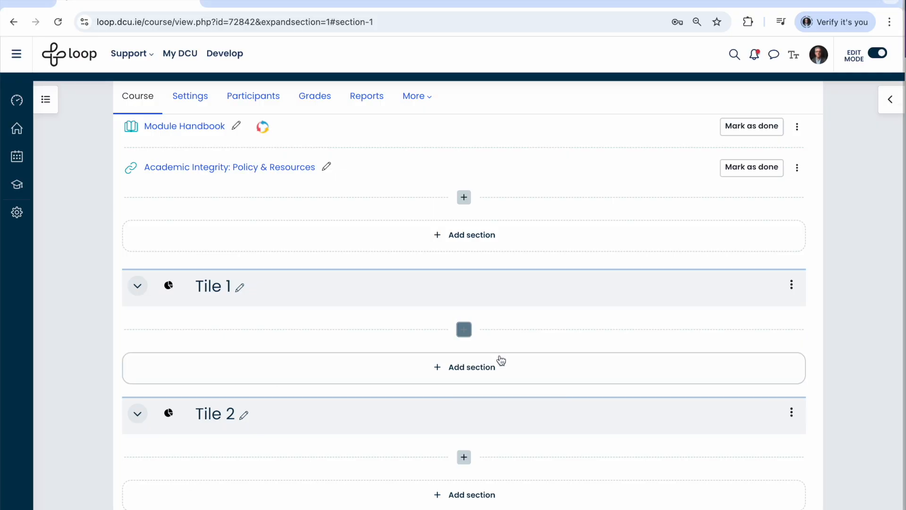
{"action": "left_click", "coordinate": [495, 360]}
{"action": "left_click", "coordinate": [276, 175]}
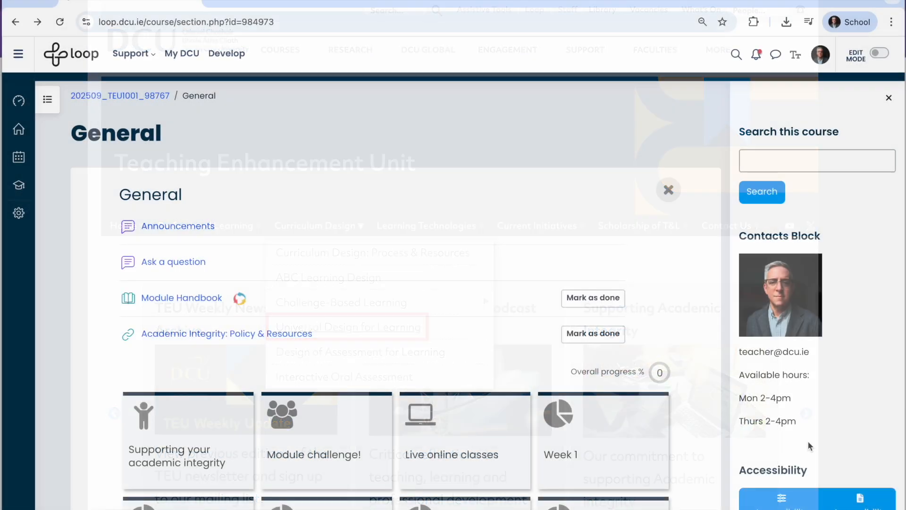
Open the Accessibility Preferences, try the Yellow on Black theme and the Comic font, and restore the default theme and font.
{"action": "scroll", "coordinate": [808, 443], "scroll_direction": "down", "scroll_amount": 3}
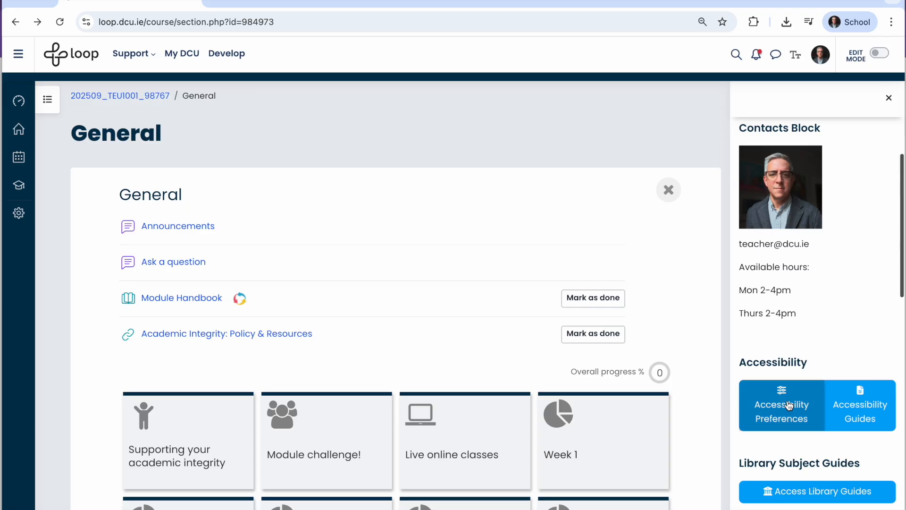
{"action": "left_click", "coordinate": [787, 403]}
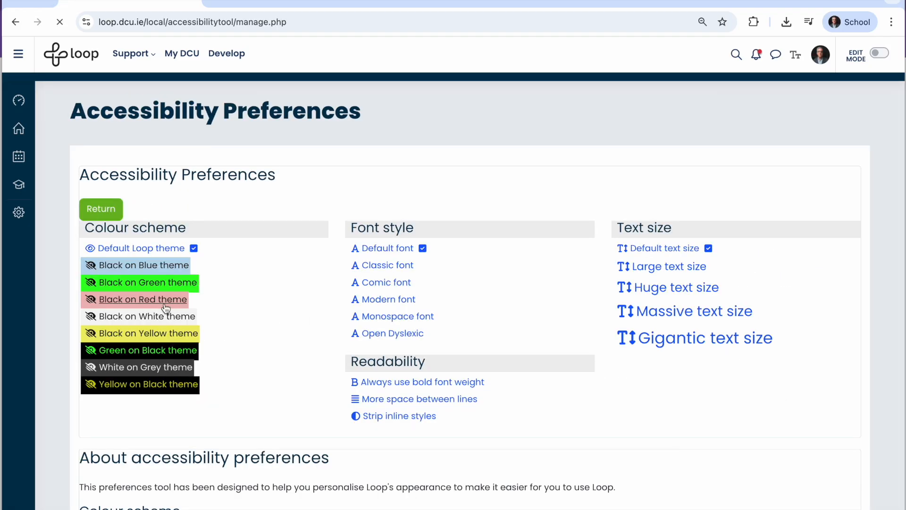
{"action": "left_click", "coordinate": [164, 306]}
{"action": "left_click", "coordinate": [142, 367]}
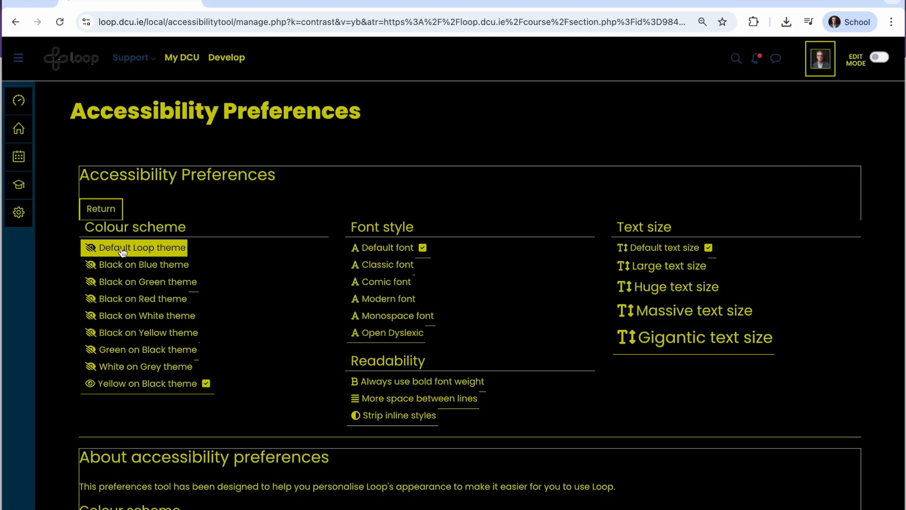
{"action": "left_click", "coordinate": [123, 249]}
{"action": "left_click", "coordinate": [381, 284]}
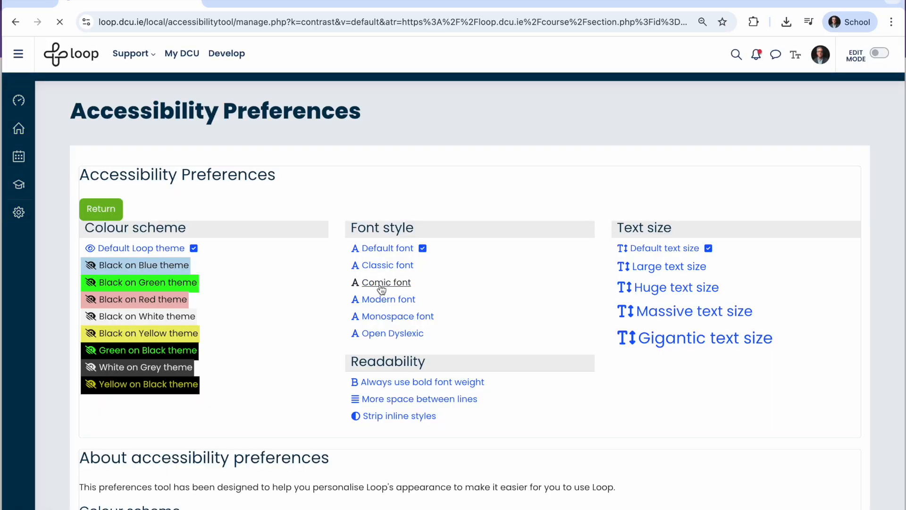
{"action": "left_click", "coordinate": [378, 249]}
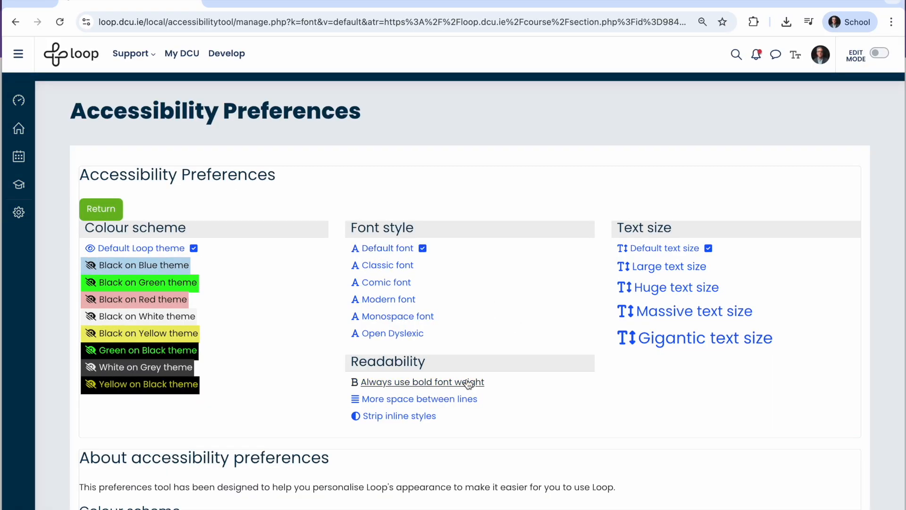
Open the Accessibility Guides and view the Windows Google Chrome tips on reading the page aloud and changing text styling.
{"action": "scroll", "coordinate": [468, 383], "scroll_direction": "down", "scroll_amount": 2}
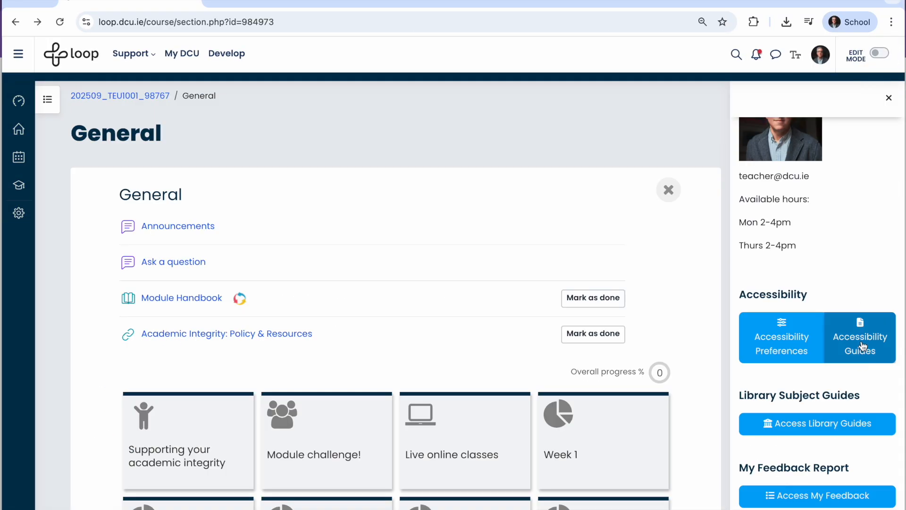
{"action": "left_click", "coordinate": [861, 346]}
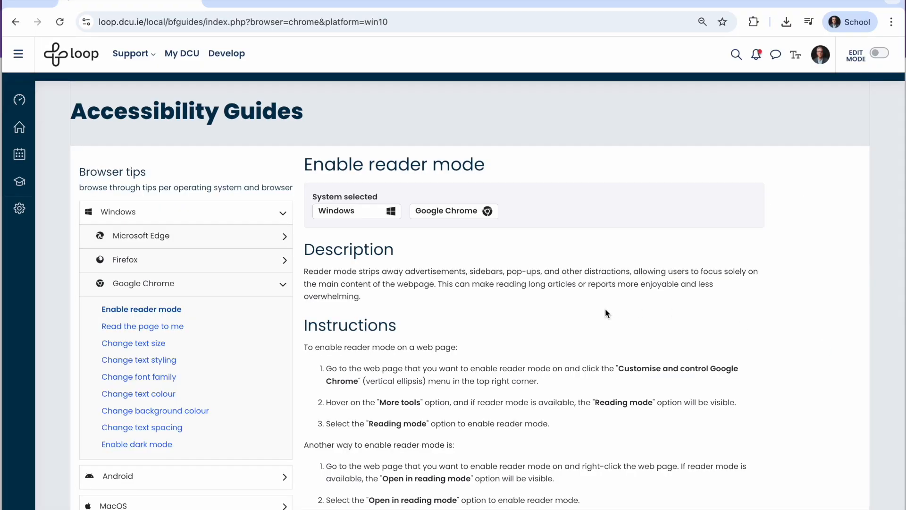
{"action": "scroll", "coordinate": [605, 308], "scroll_direction": "down", "scroll_amount": 2}
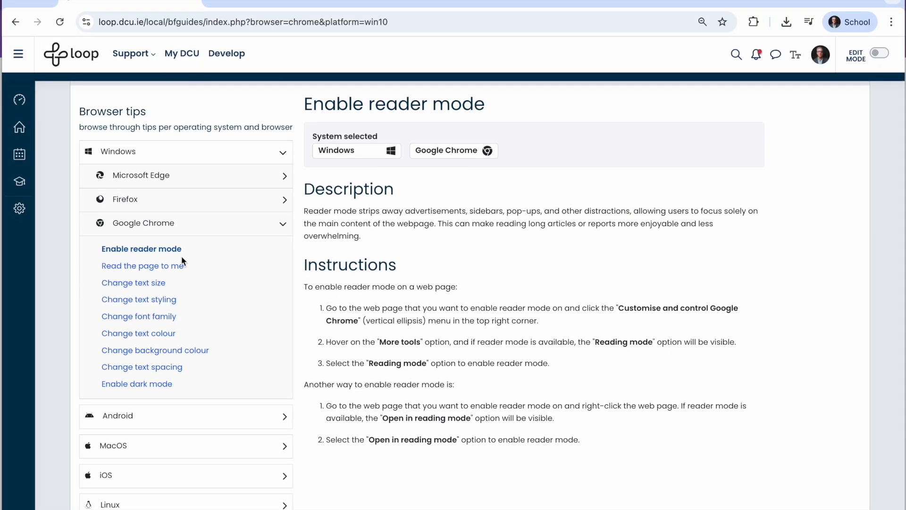
{"action": "left_click", "coordinate": [159, 267]}
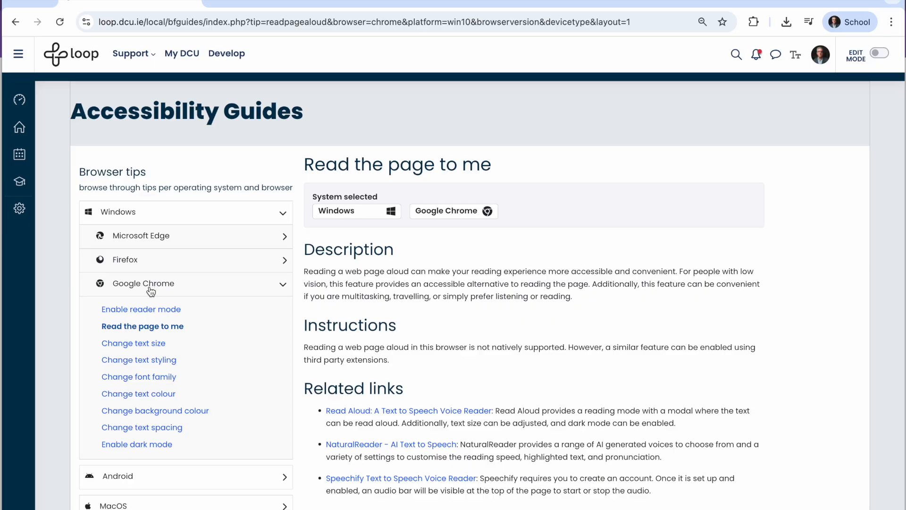
{"action": "left_click", "coordinate": [137, 359]}
{"action": "scroll", "coordinate": [136, 360], "scroll_direction": "down", "scroll_amount": 1}
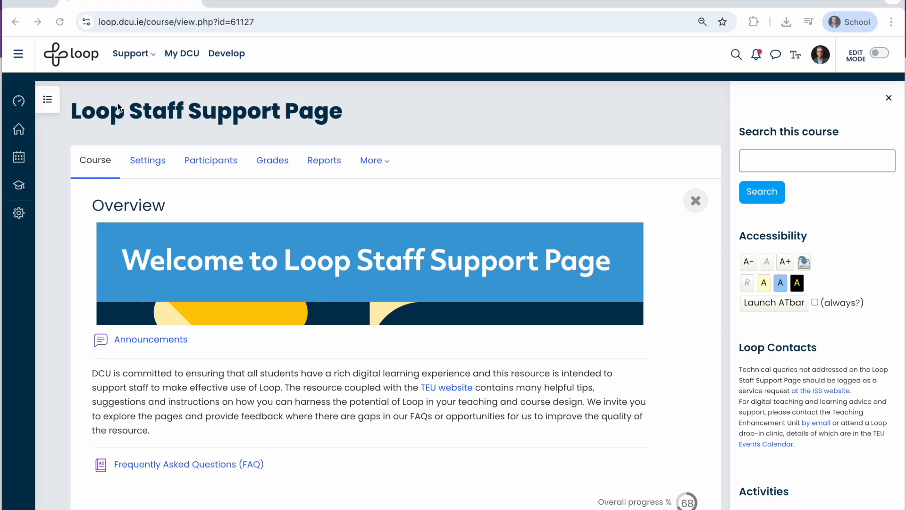
Open the Loop support page for staff and browse the resources in its Creating and Presenting Content section.
{"action": "left_click", "coordinate": [136, 56]}
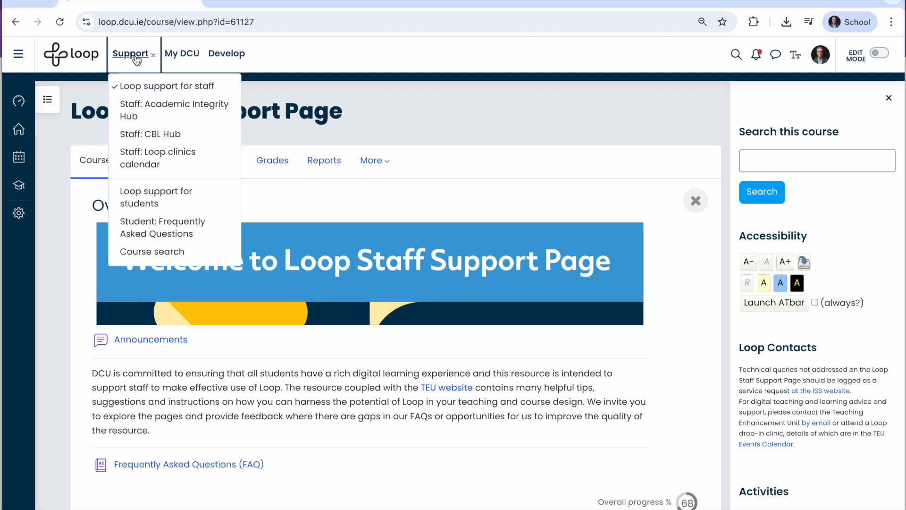
{"action": "left_click", "coordinate": [138, 87]}
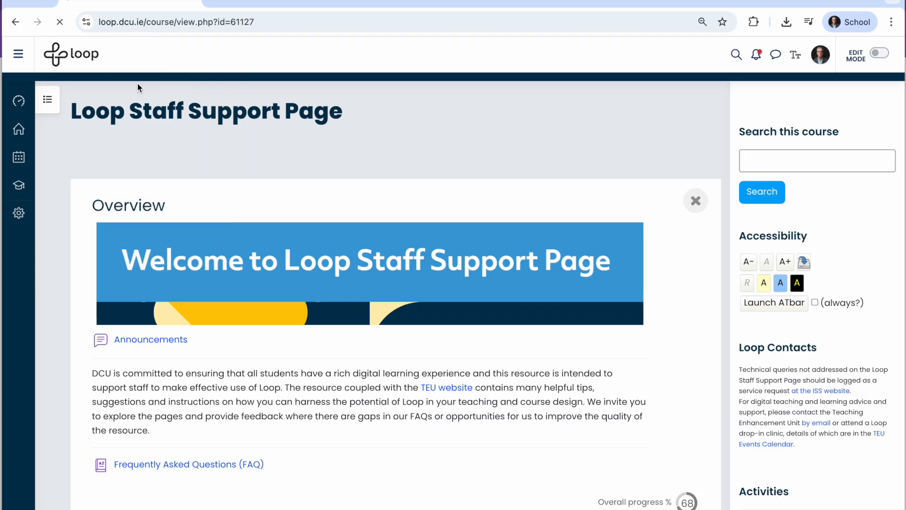
{"action": "scroll", "coordinate": [88, 243], "scroll_direction": "down", "scroll_amount": 6}
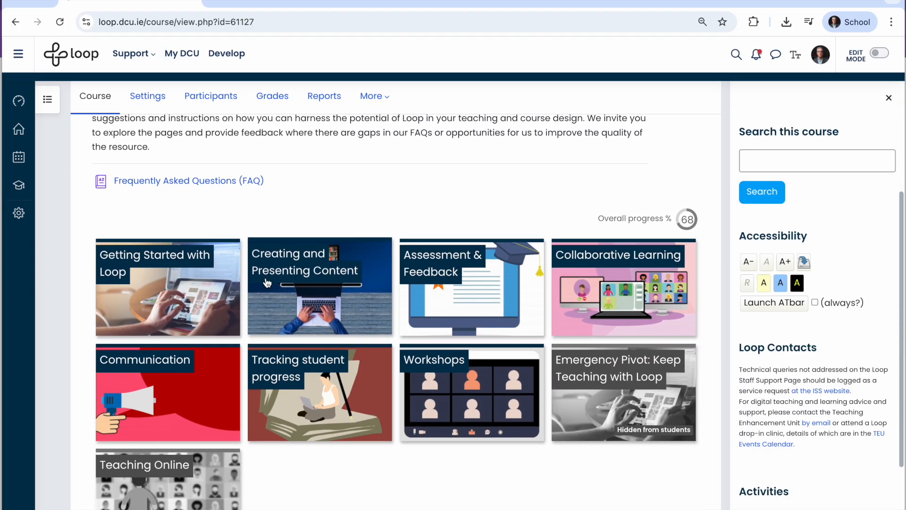
{"action": "left_click", "coordinate": [266, 282]}
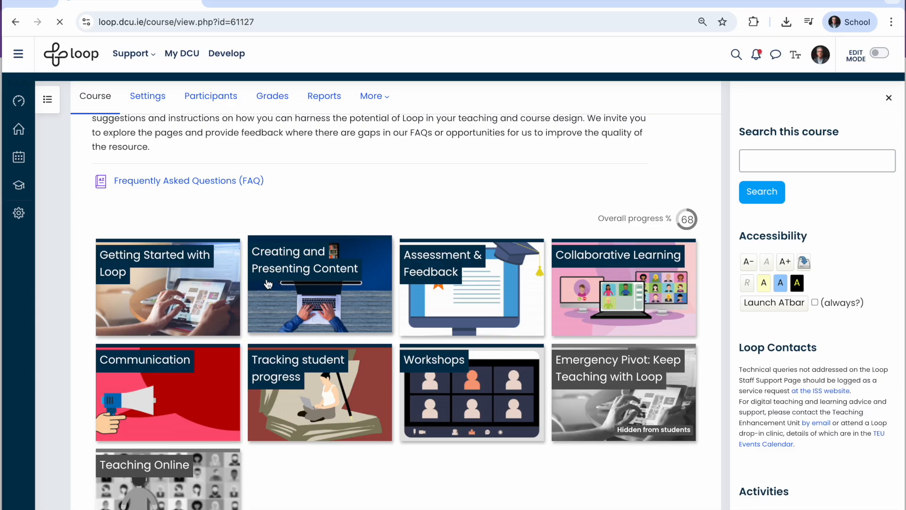
{"action": "scroll", "coordinate": [278, 304], "scroll_direction": "down", "scroll_amount": 5}
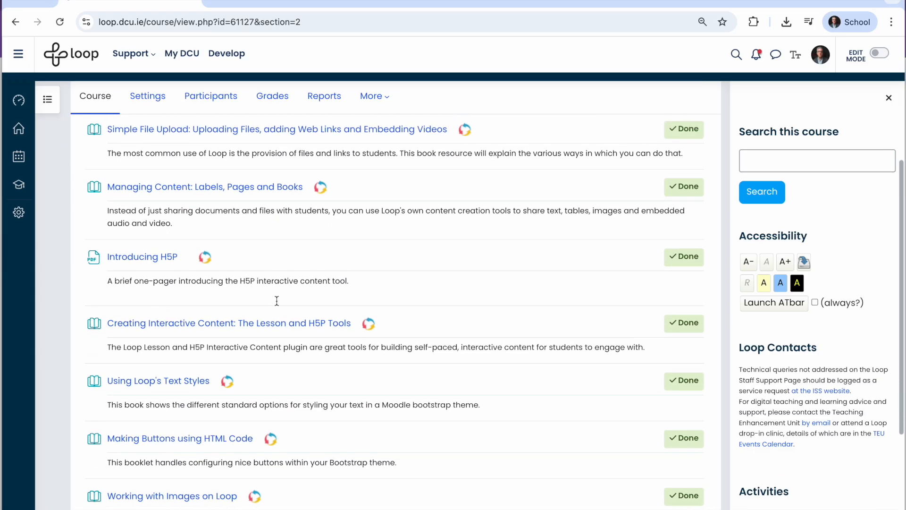
{"action": "scroll", "coordinate": [276, 300], "scroll_direction": "down", "scroll_amount": 2}
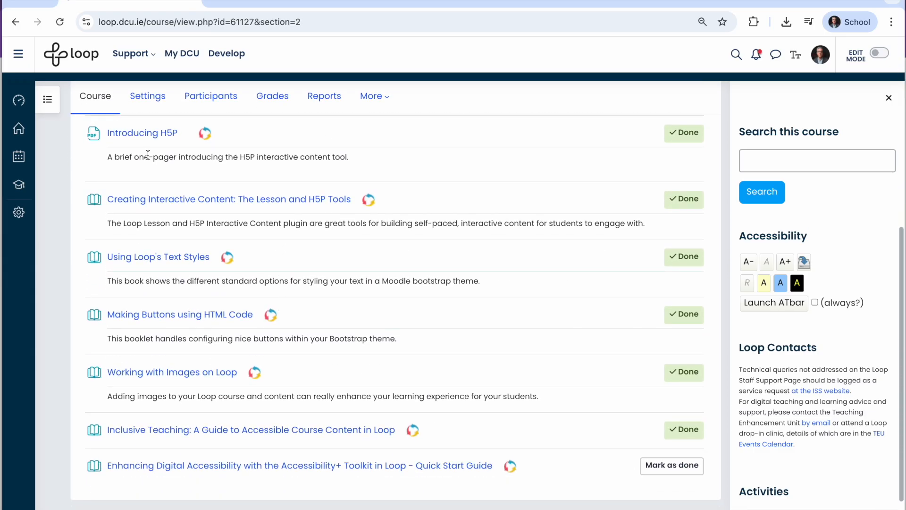